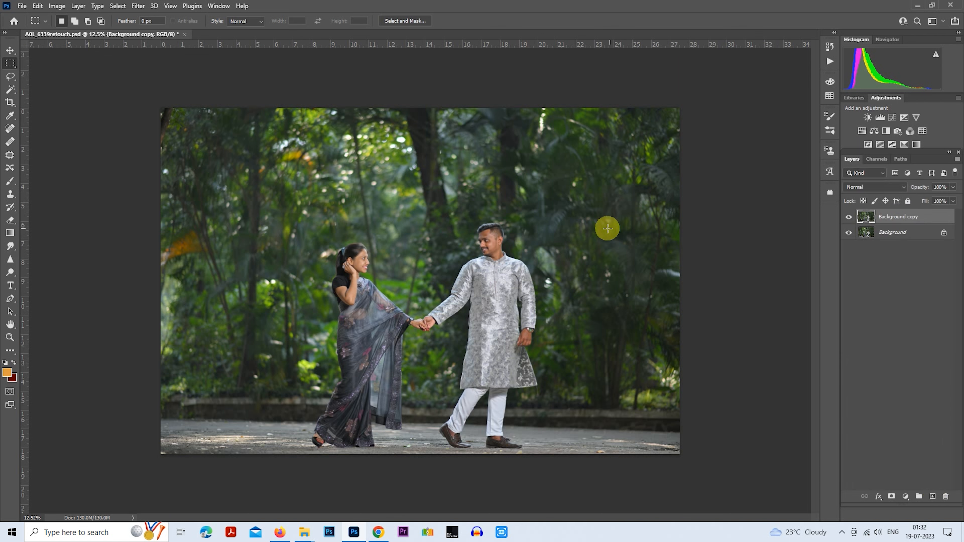
Step: Open the Camera Raw filter on the Background copy layer and set Temperature to -3
left_click(137, 6)
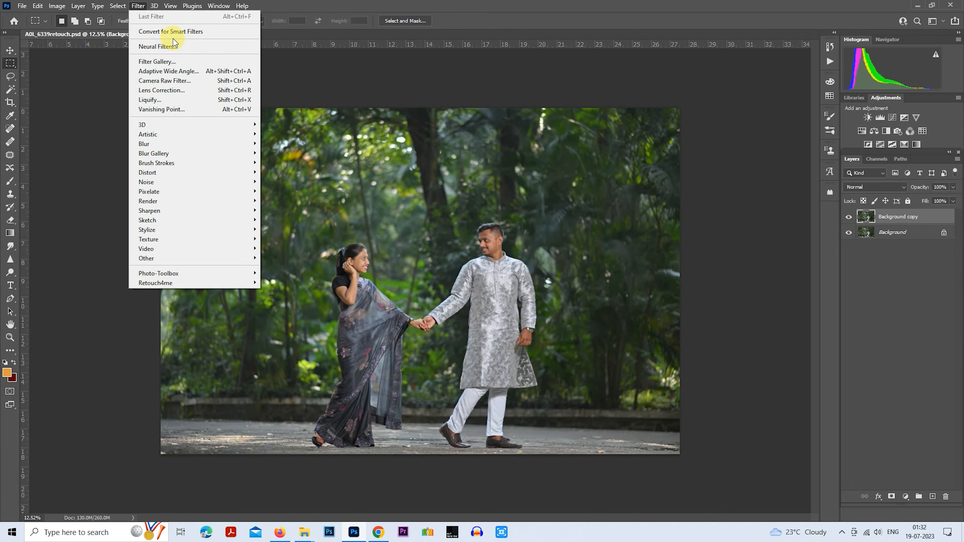
left_click(167, 81)
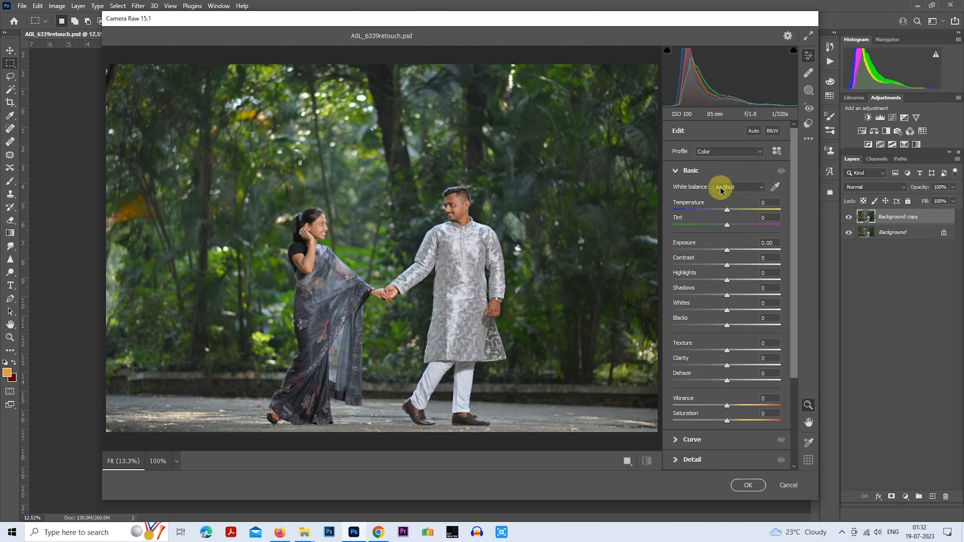
left_click(675, 170)
left_click(676, 170)
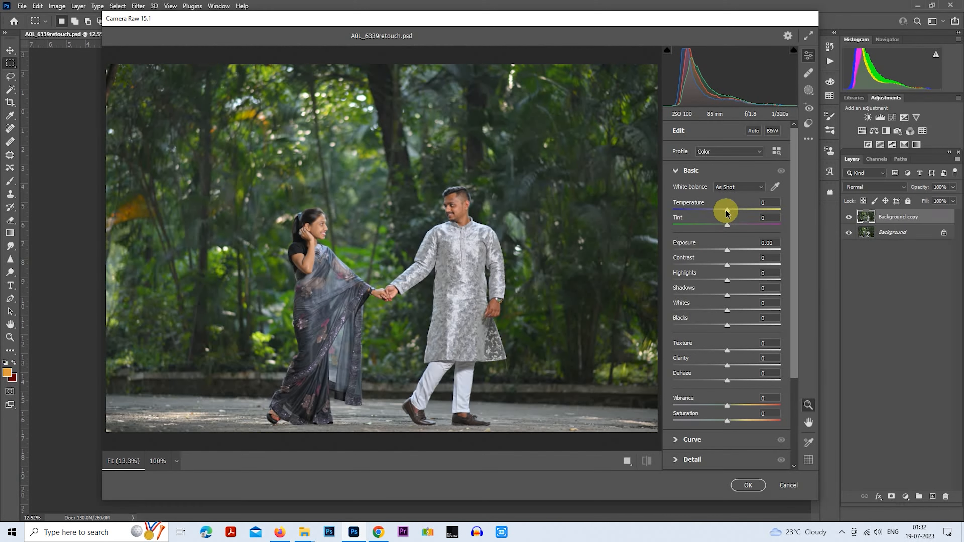
left_click_drag(725, 213, 724, 213)
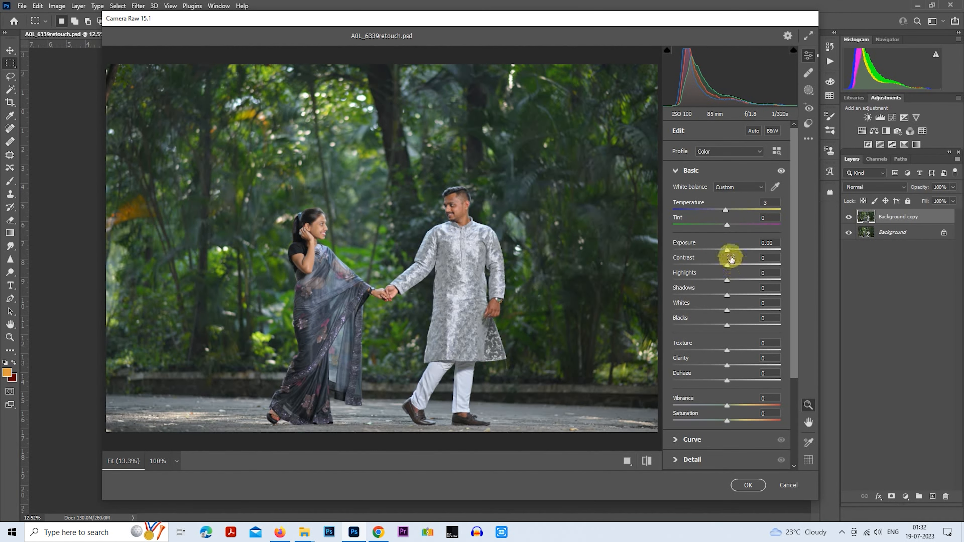
Step: Set Exposure to -0.25, Contrast to -40, Highlights to -100, Shadows to +31, Whites to -61 and Blacks to -29
left_click_drag(728, 254, 726, 253)
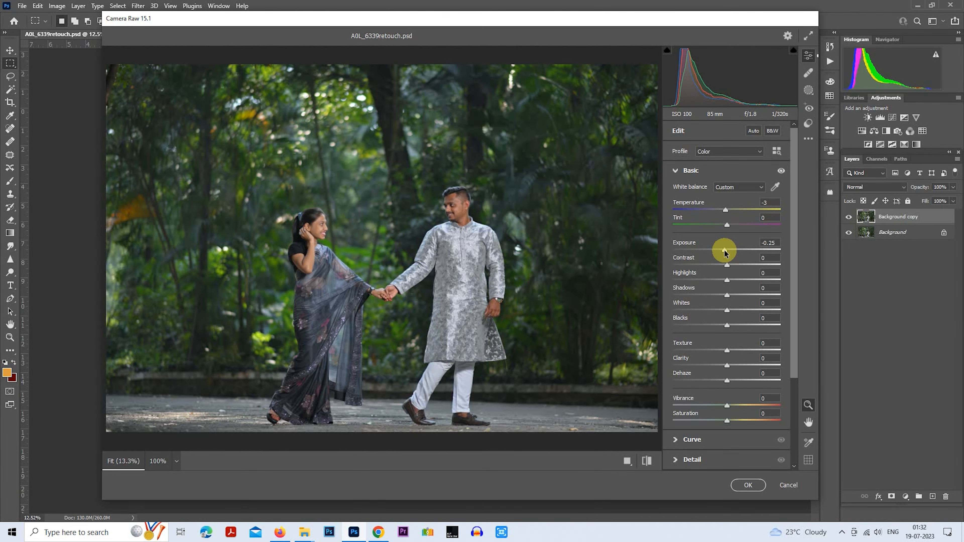
left_click(700, 264)
left_click_drag(700, 264, 705, 265)
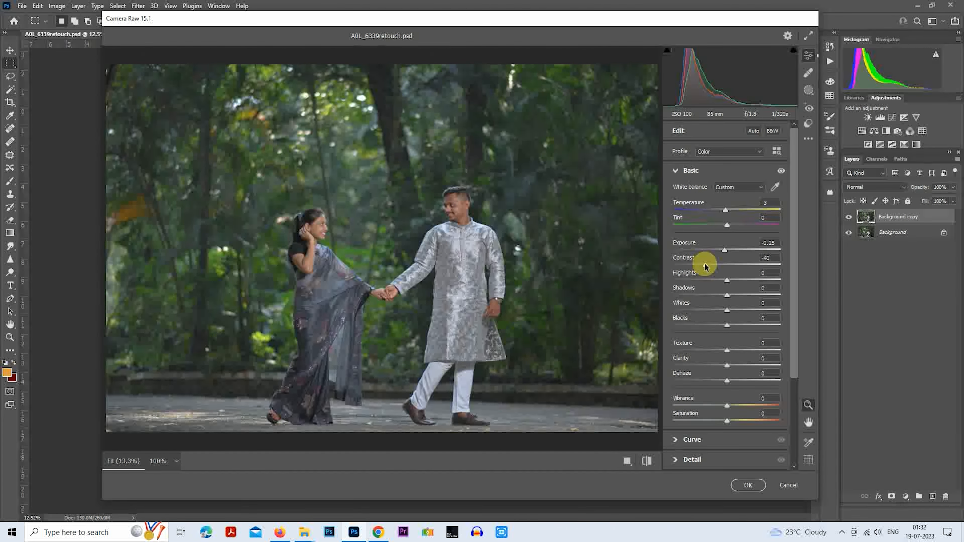
left_click_drag(682, 280, 659, 280)
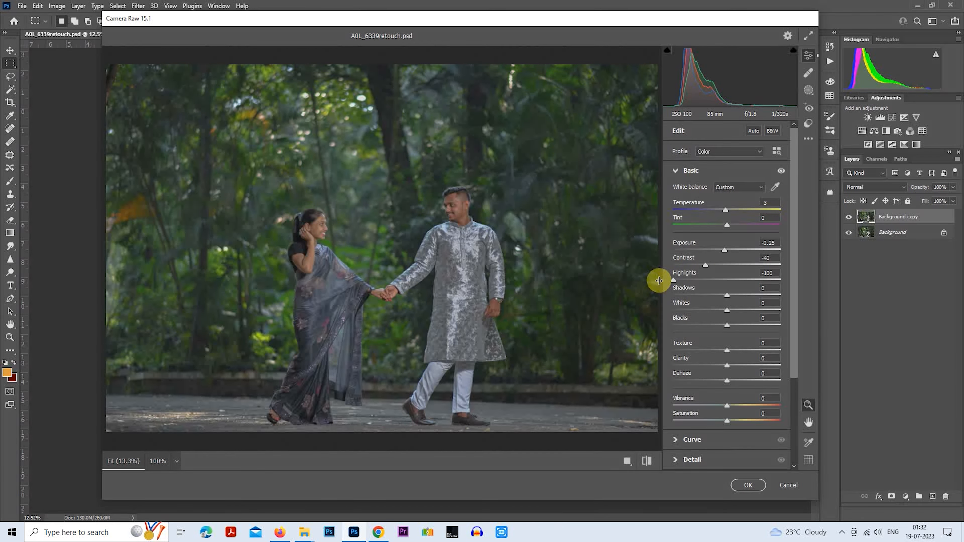
left_click_drag(728, 295, 745, 297)
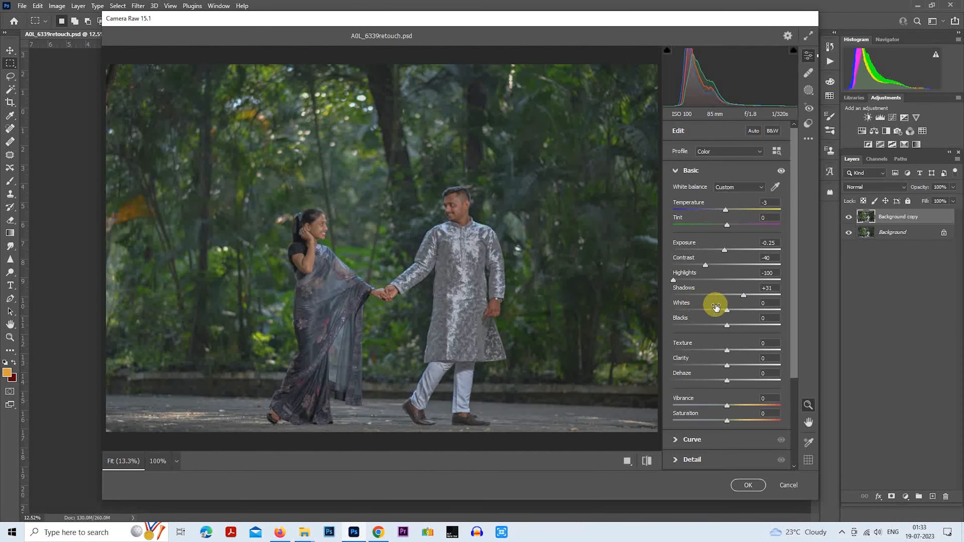
left_click_drag(726, 310, 693, 311)
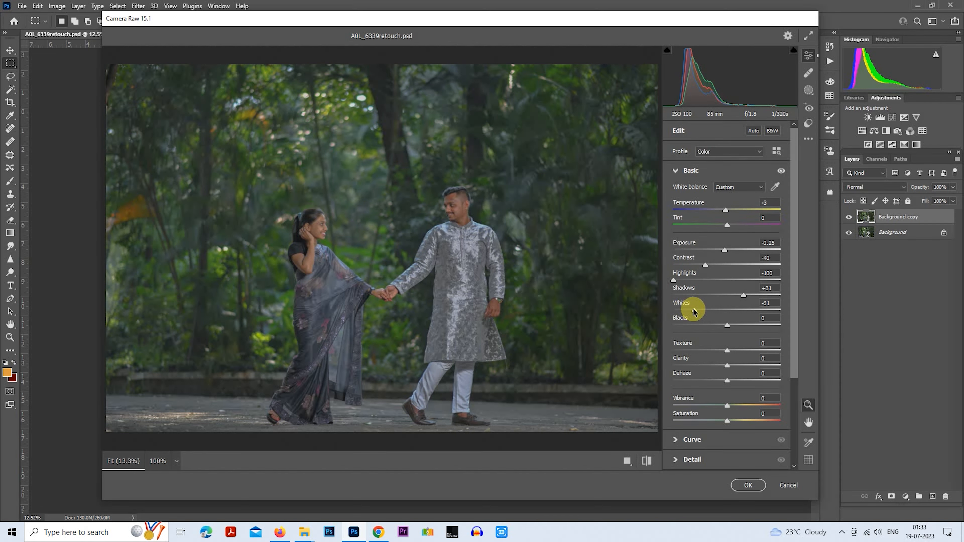
left_click_drag(726, 324, 711, 326)
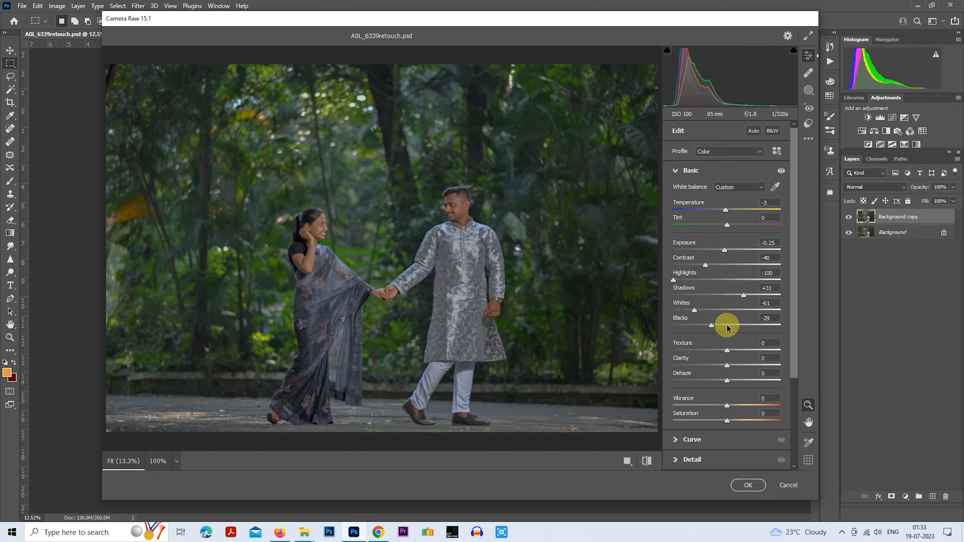
Step: Set Clarity to -13, Vibrance to +6 and Saturation to -19 in the Basic adjustments
left_click_drag(727, 366, 720, 368)
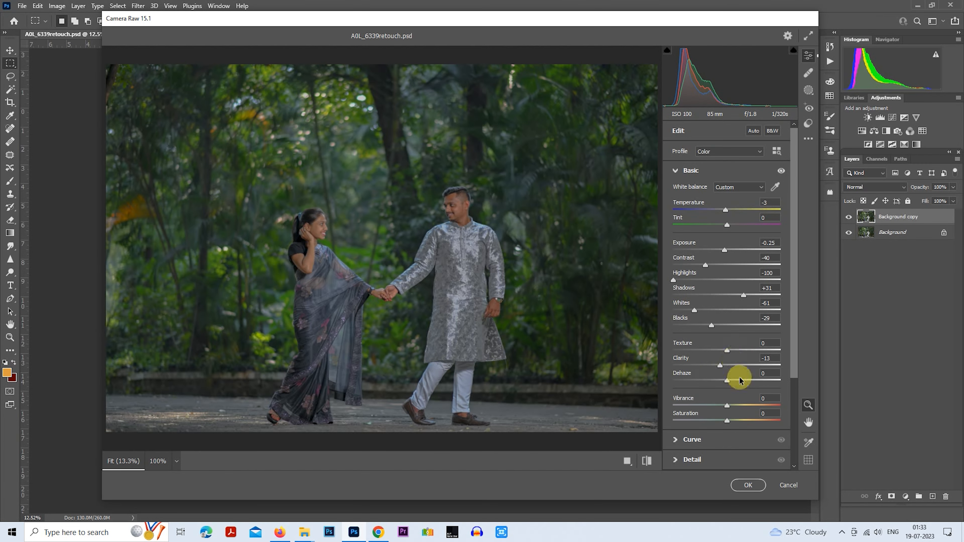
left_click_drag(728, 405, 732, 407)
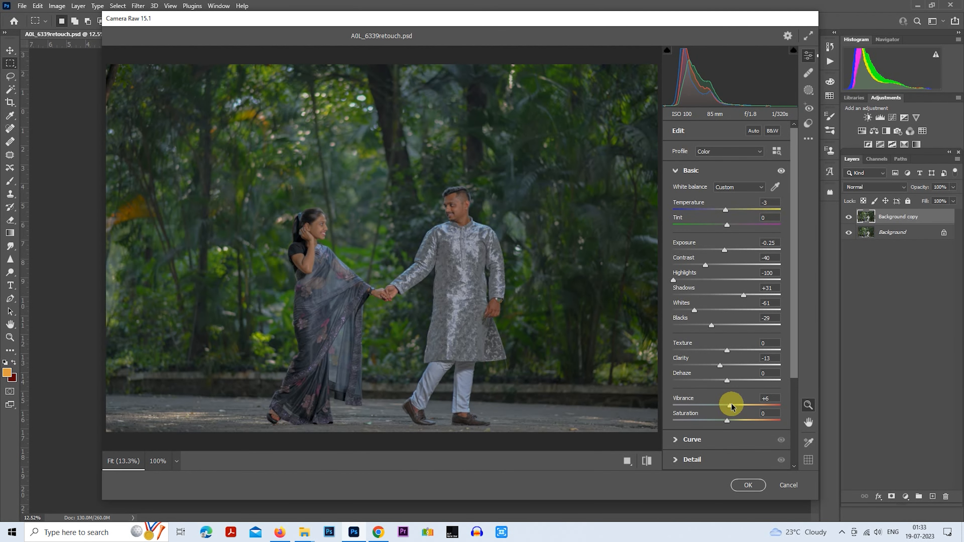
left_click_drag(731, 407, 716, 423)
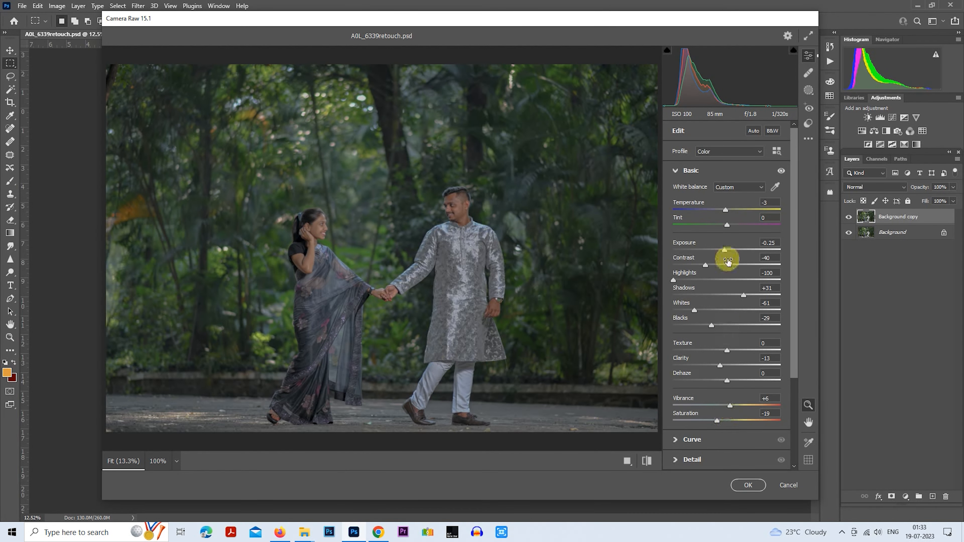
Step: Shape the parametric curve with Highlights -47, Lights +45, Darks +21 and Shadows -55
left_click(673, 173)
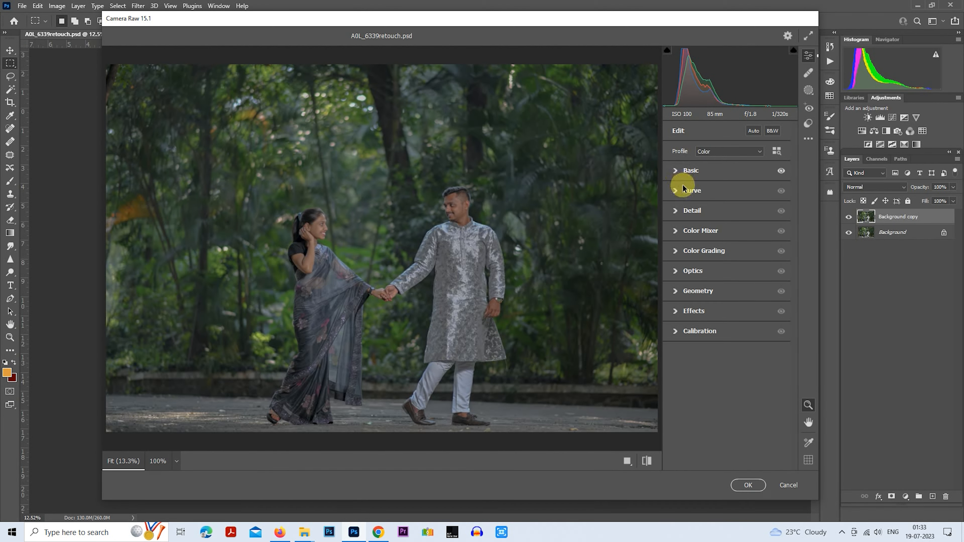
left_click(675, 190)
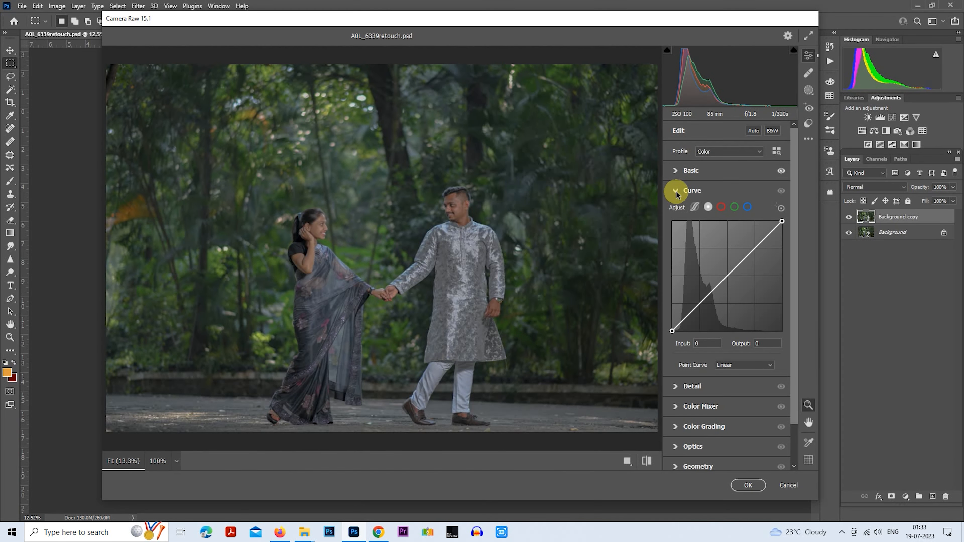
left_click(693, 208)
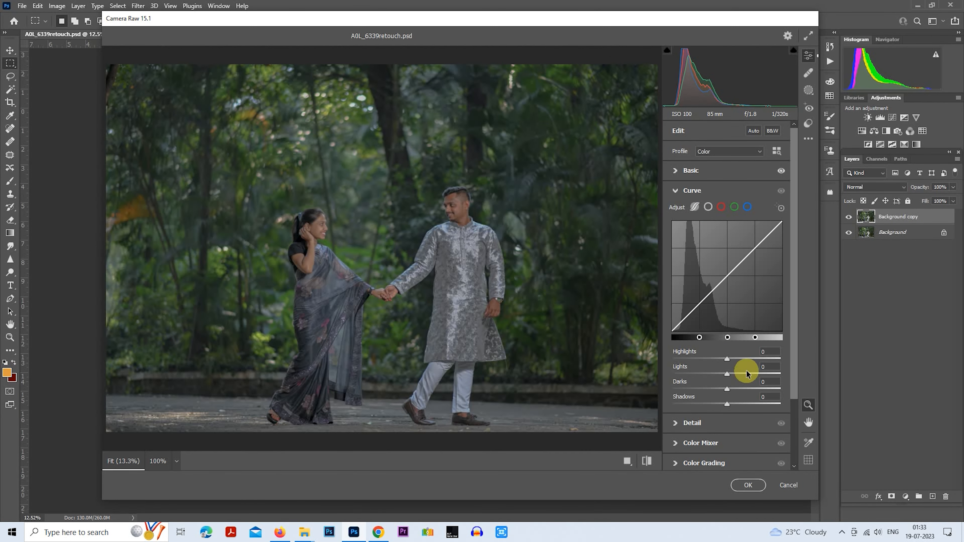
left_click_drag(727, 359, 700, 358)
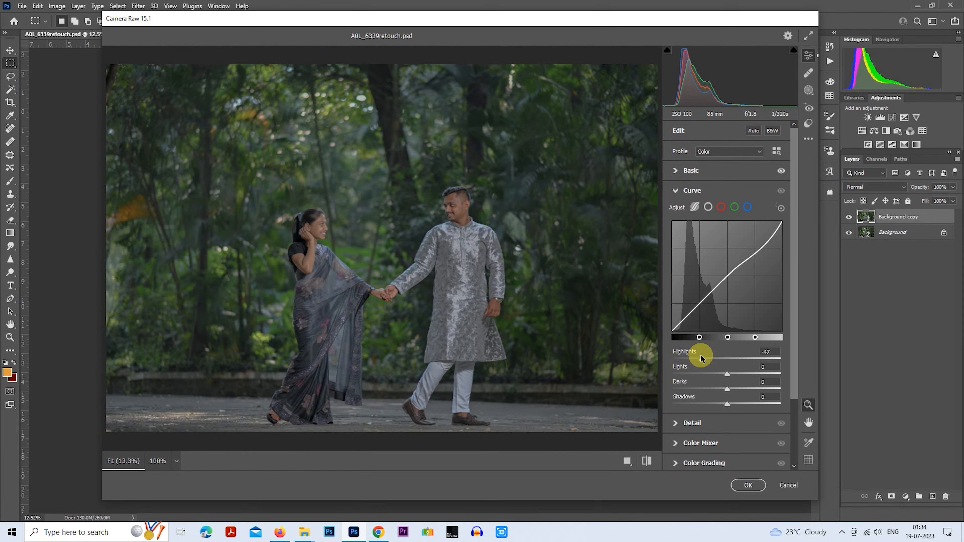
left_click_drag(725, 376, 750, 375)
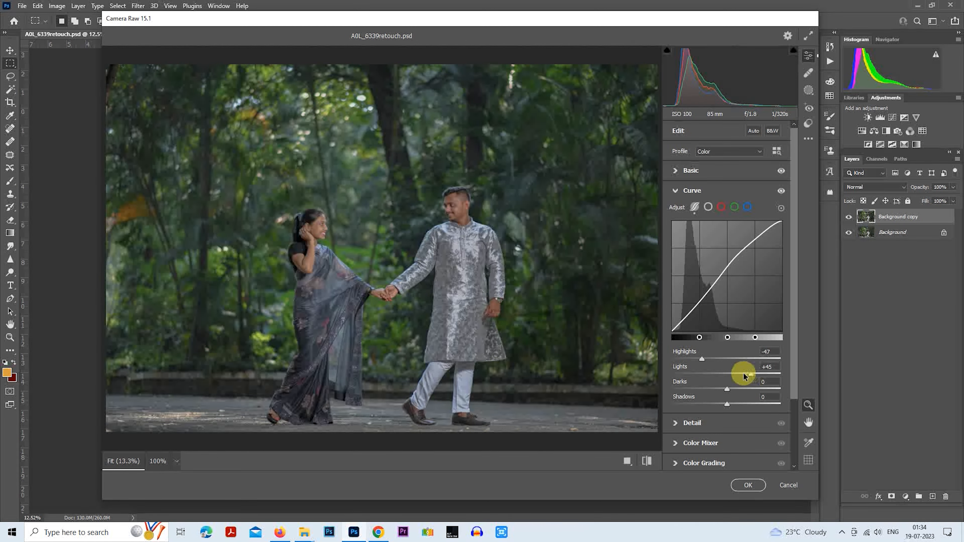
left_click_drag(726, 389, 738, 389)
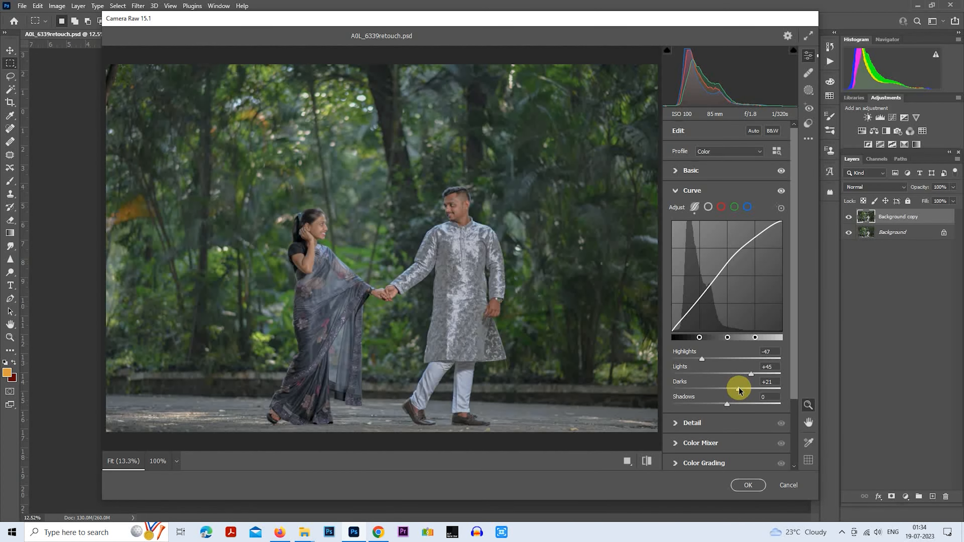
left_click_drag(727, 404, 699, 400)
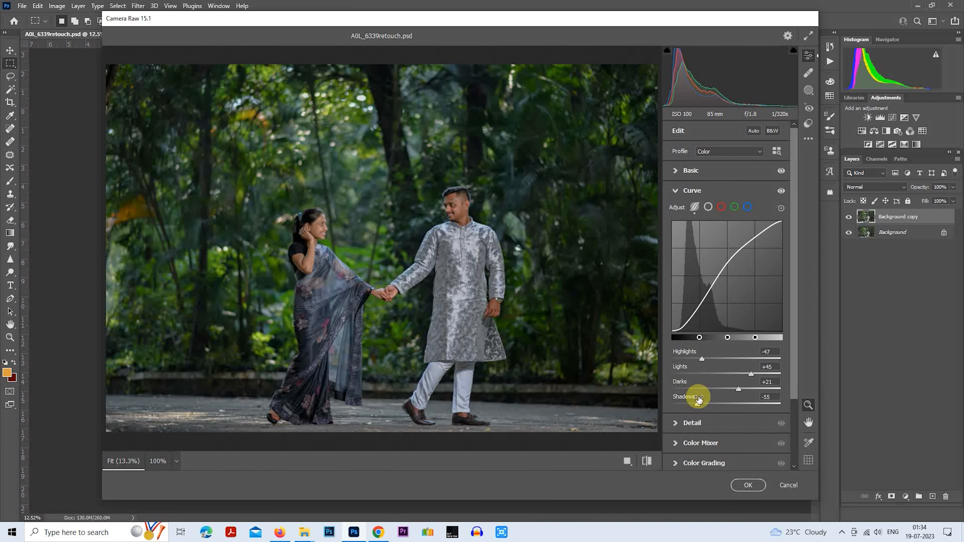
Step: On the main point curve, lower the white point to output 233 and add points mapping input 210 to 204 and 123 to 125
left_click(708, 207)
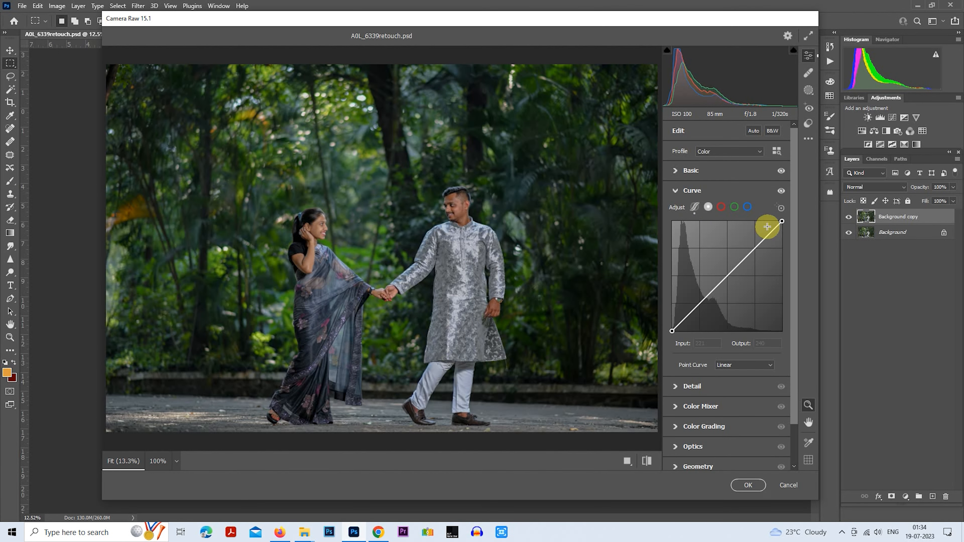
left_click_drag(782, 221, 783, 230)
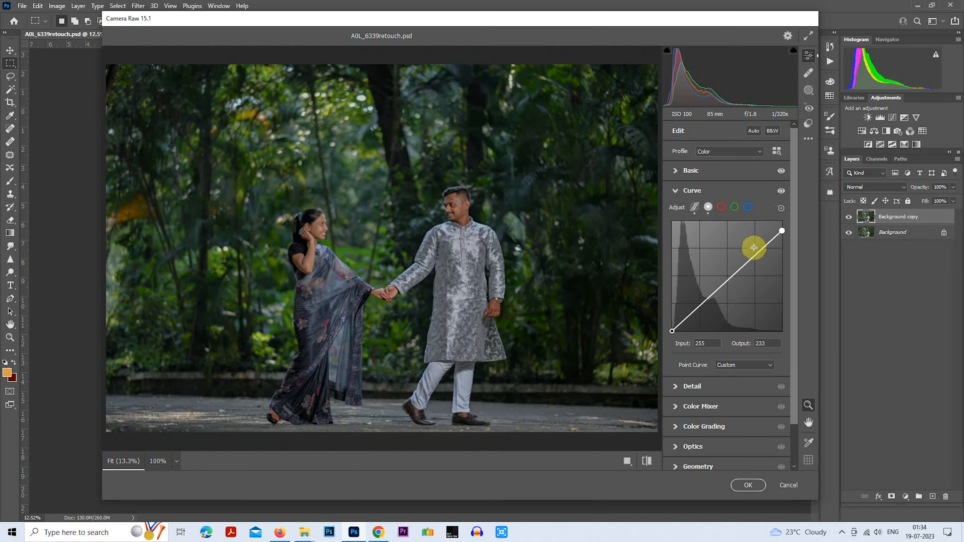
mouse_move(760, 251)
left_mouse_down()
mouse_move(770, 245)
mouse_move(762, 243)
left_mouse_up()
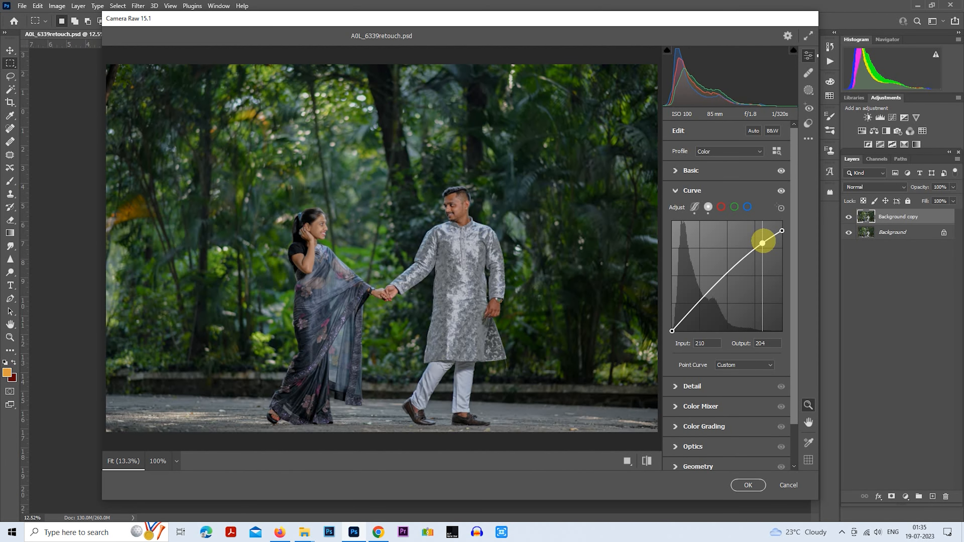
left_click_drag(762, 243, 762, 243)
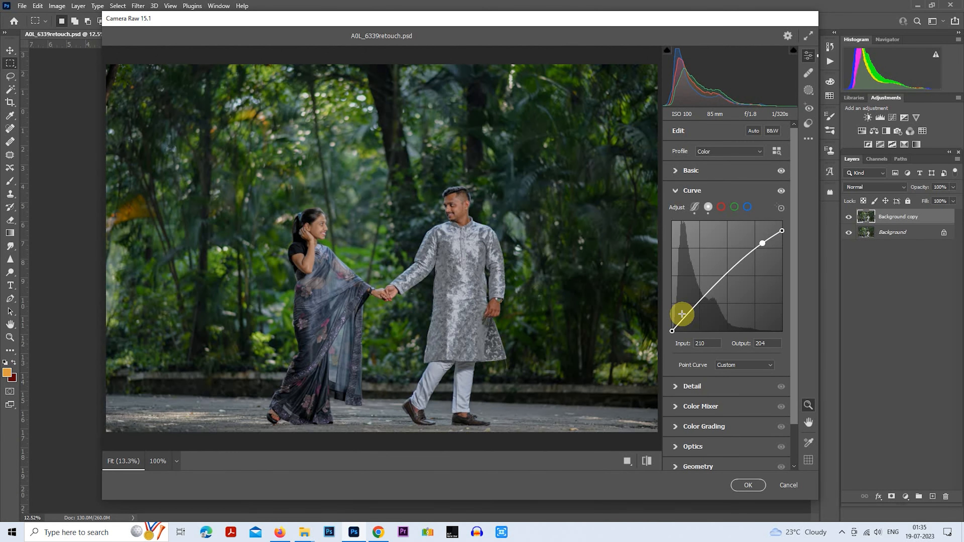
left_click(724, 277)
left_click_drag(724, 276, 725, 277)
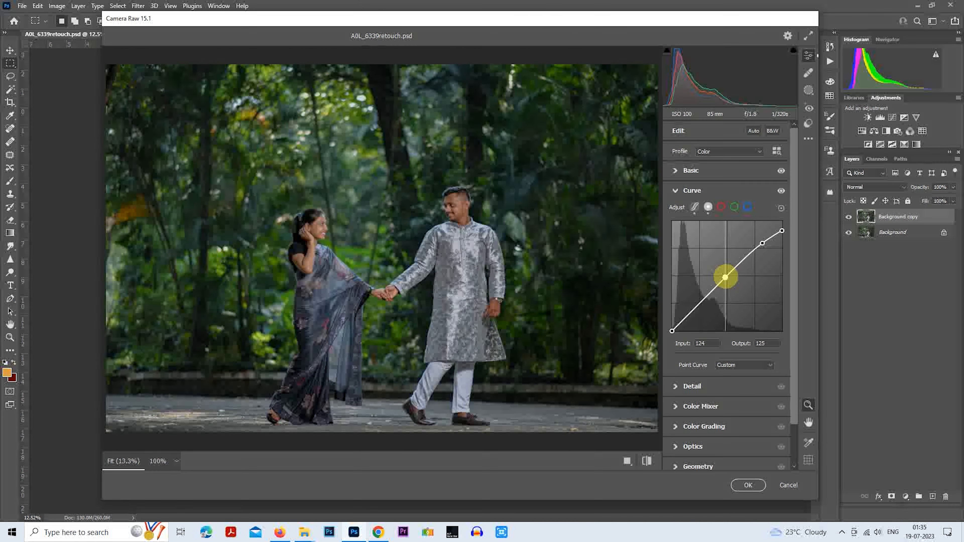
left_click(725, 277)
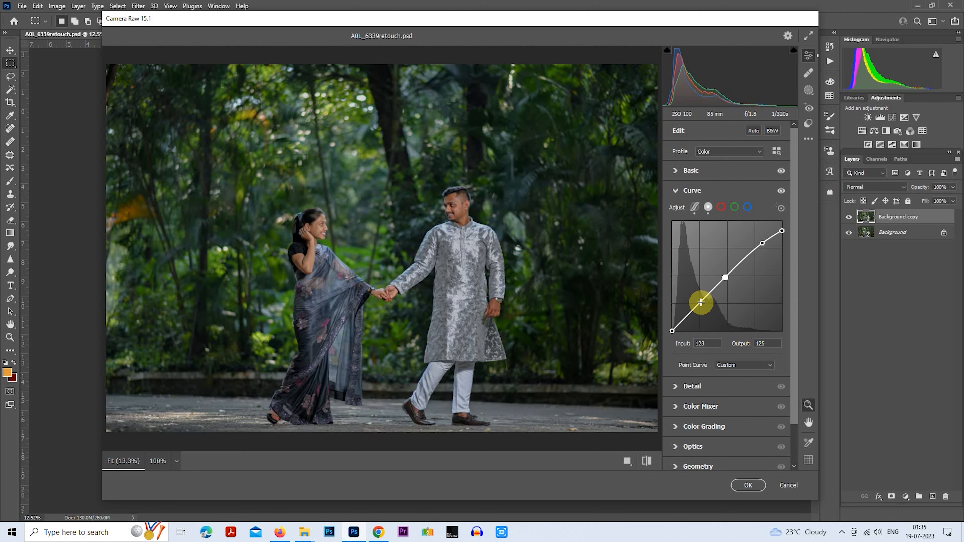
Step: Darken the point curve's lower tones with points at input 69, output 66 and about input 33, output 27
left_click_drag(702, 300, 701, 301)
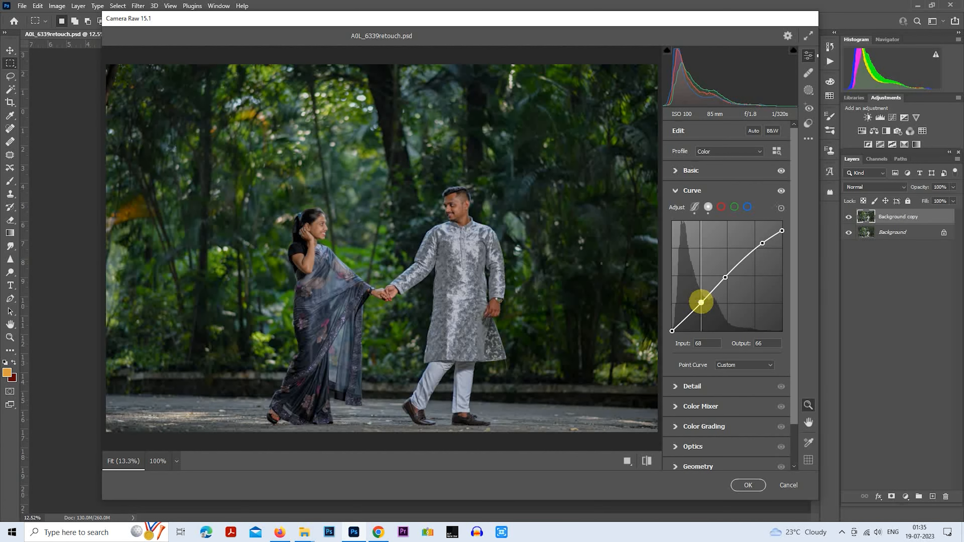
left_click_drag(701, 302, 701, 303)
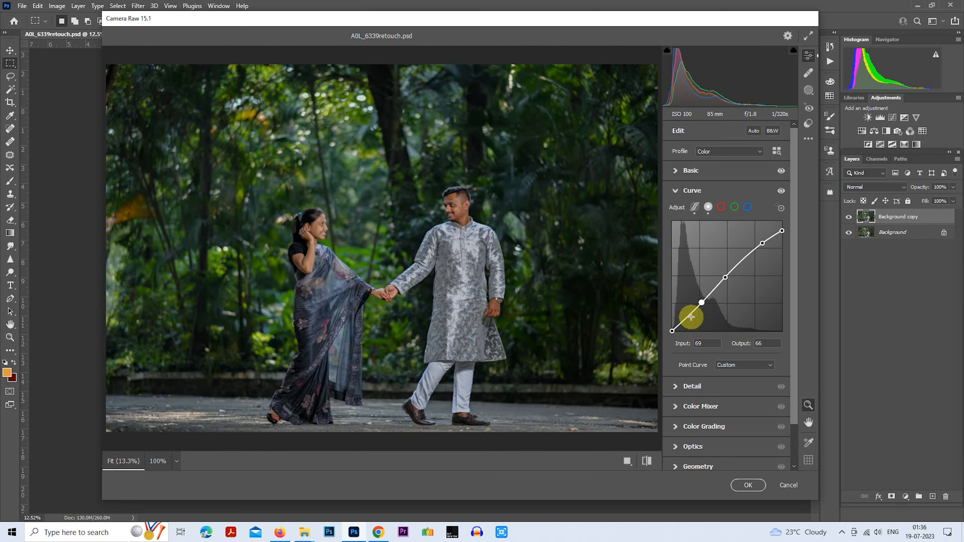
left_click_drag(687, 317, 685, 319)
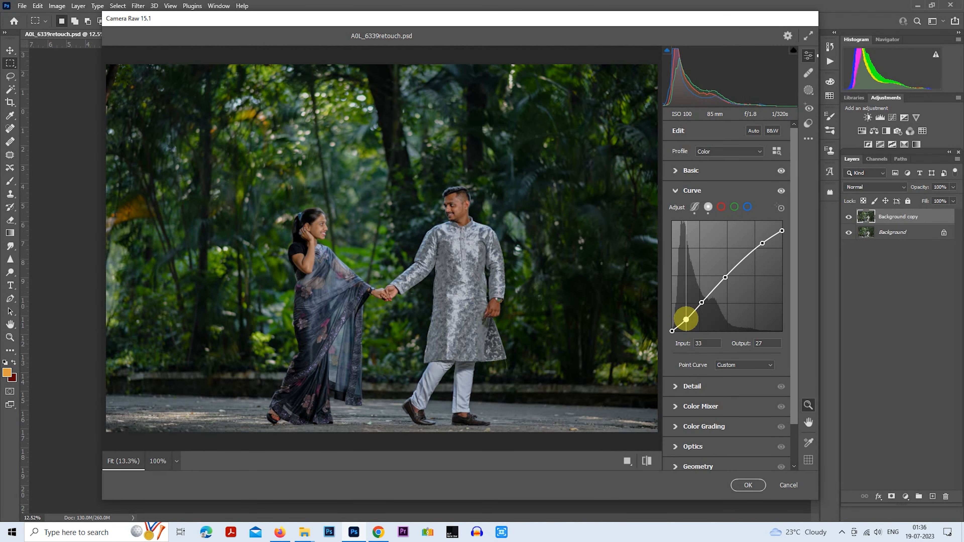
left_click_drag(686, 319, 685, 319)
left_click(671, 331)
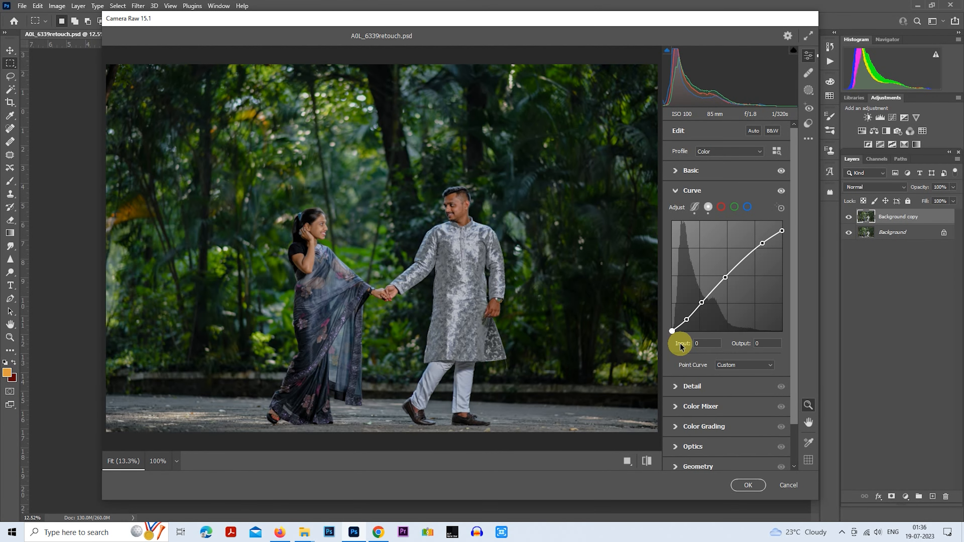
Step: On the red channel curve, add a highlight point mapping input 201 to 207 and a midtone point mapping 123 to 125
left_click(721, 207)
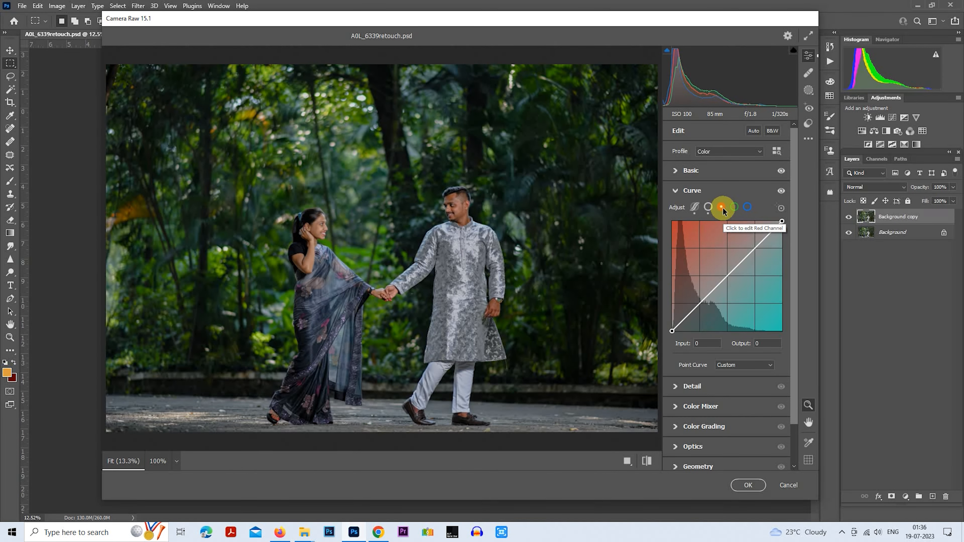
left_click(782, 221)
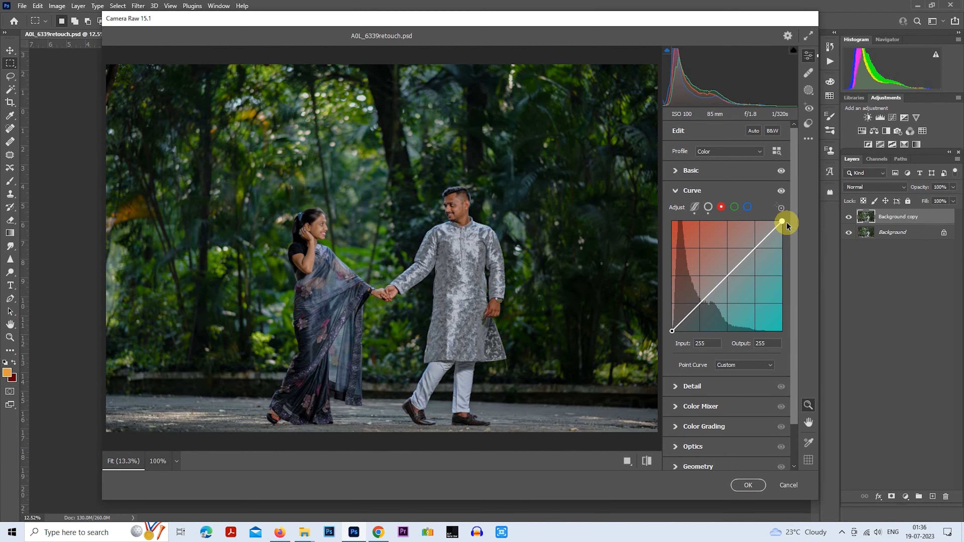
left_click(758, 242)
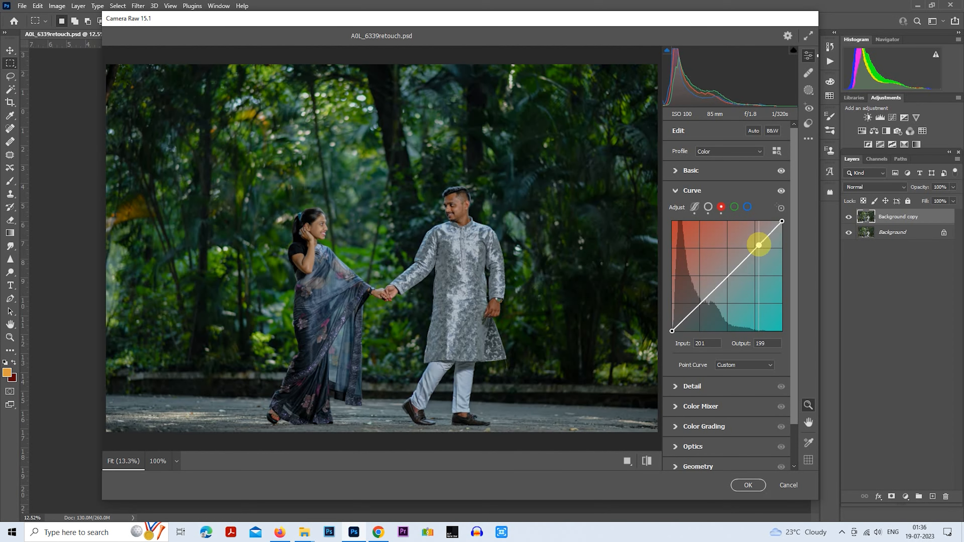
left_click_drag(758, 241, 759, 242)
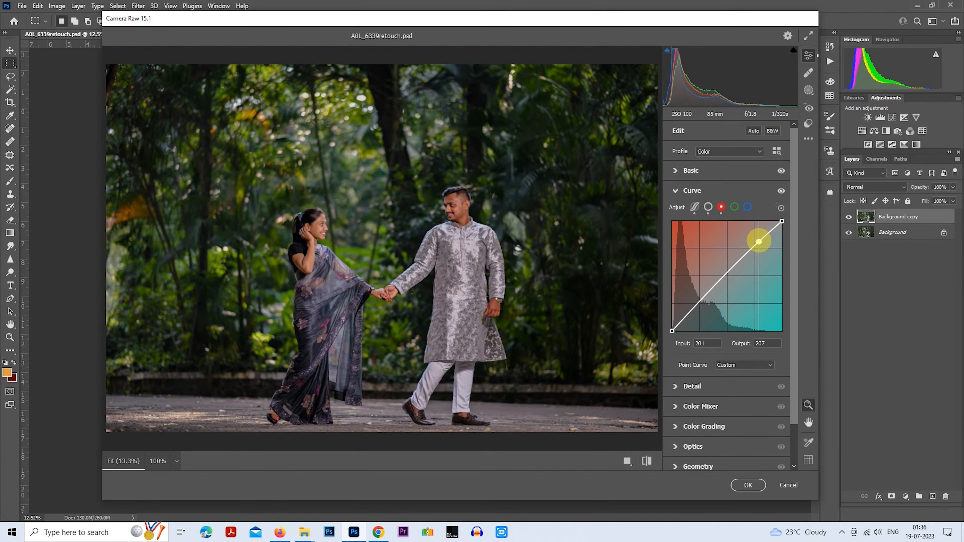
left_click(725, 276)
left_click_drag(725, 276, 725, 277)
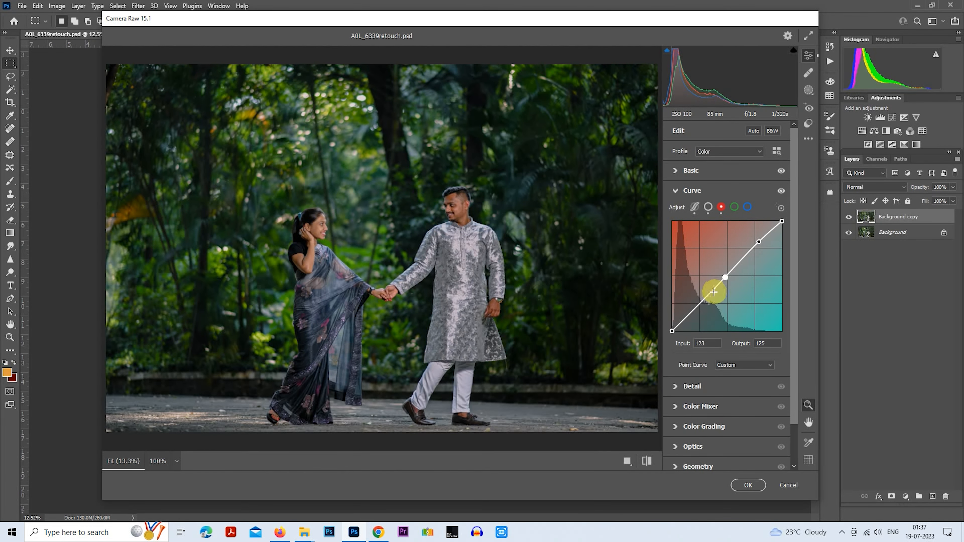
Step: Darken the red channel curve's lower tones with points mapping input 58 to 43 and input 23 to 9
left_click_drag(695, 308, 697, 312)
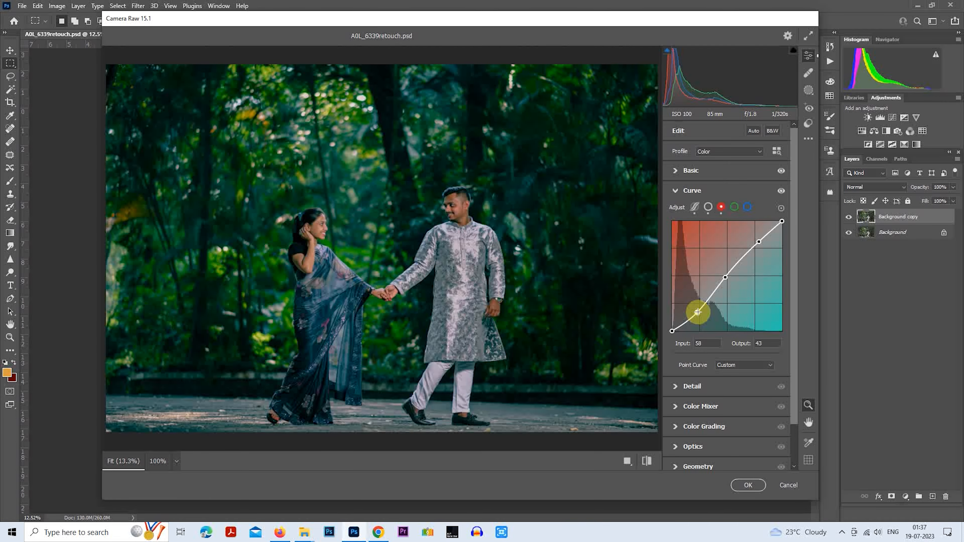
left_click(682, 325)
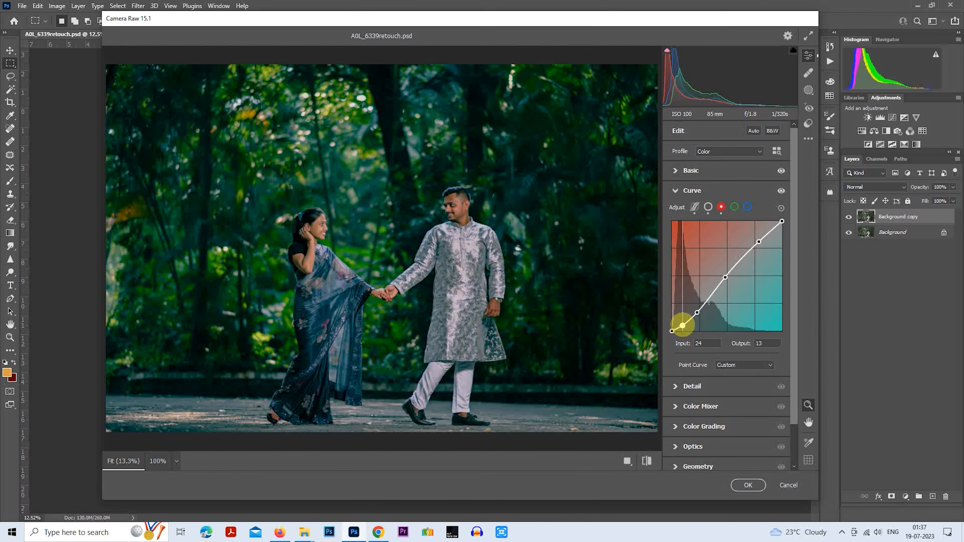
left_click_drag(683, 326, 682, 326)
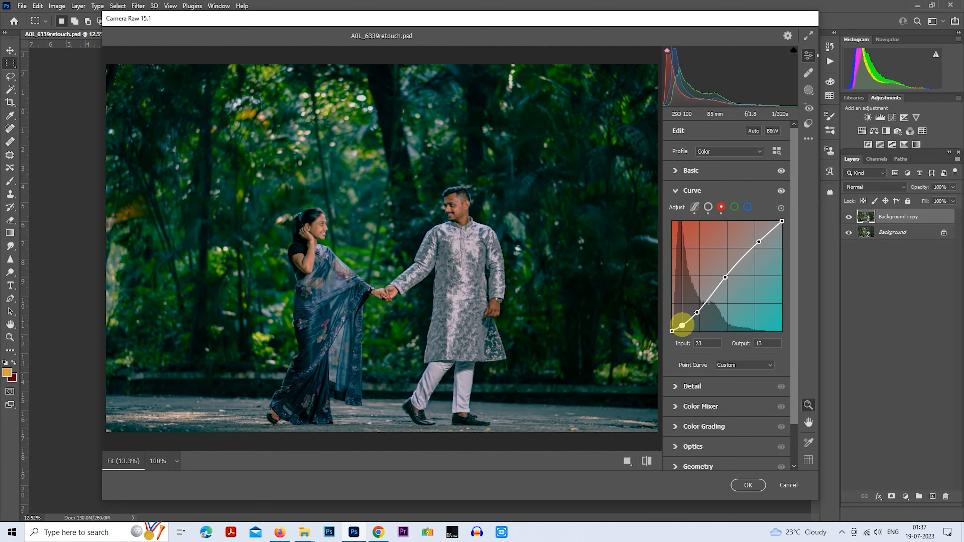
left_click_drag(682, 325, 682, 327)
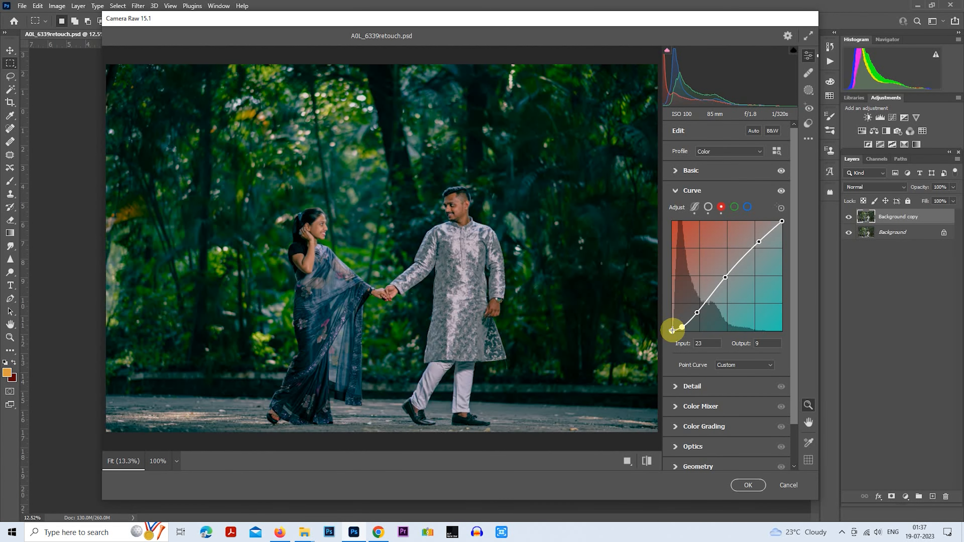
left_click(672, 330)
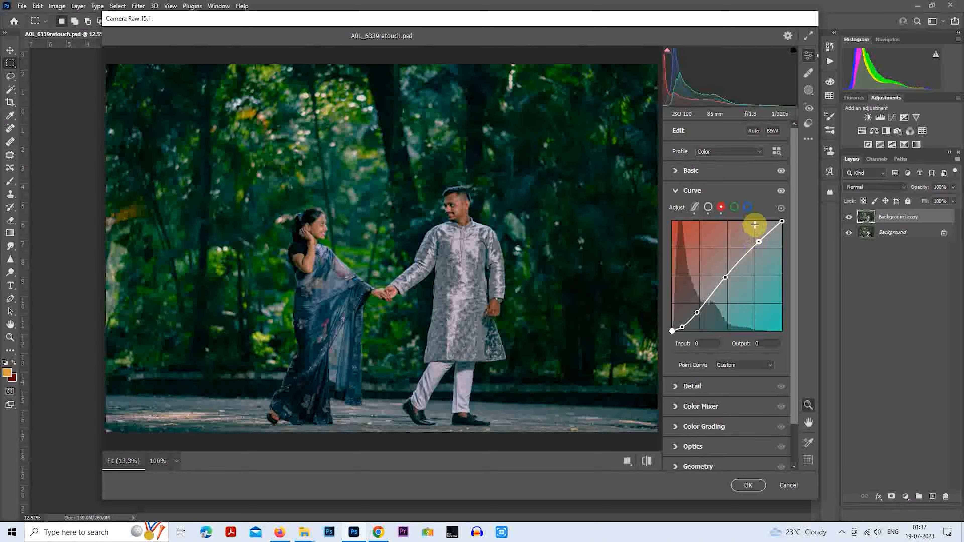
Step: On the green channel curve, add a highlight point mapping input 201 to 208 and a midtone point mapping 123 to 125
left_click(734, 207)
left_click(782, 220)
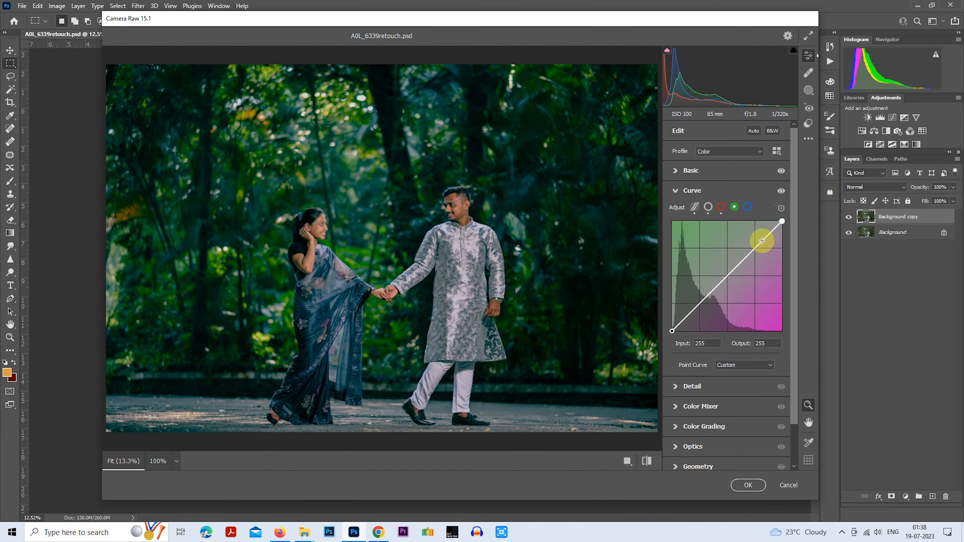
left_click(759, 245)
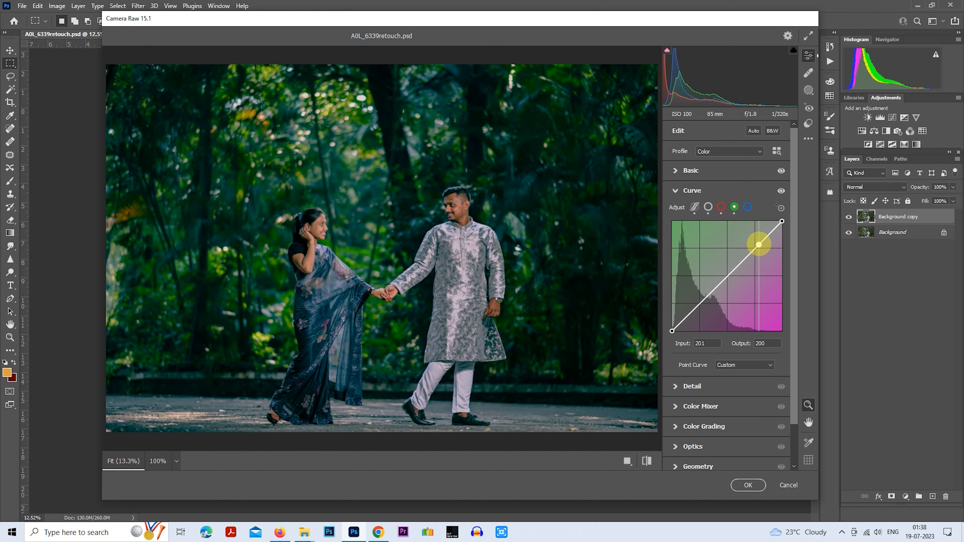
left_click_drag(758, 245, 758, 242)
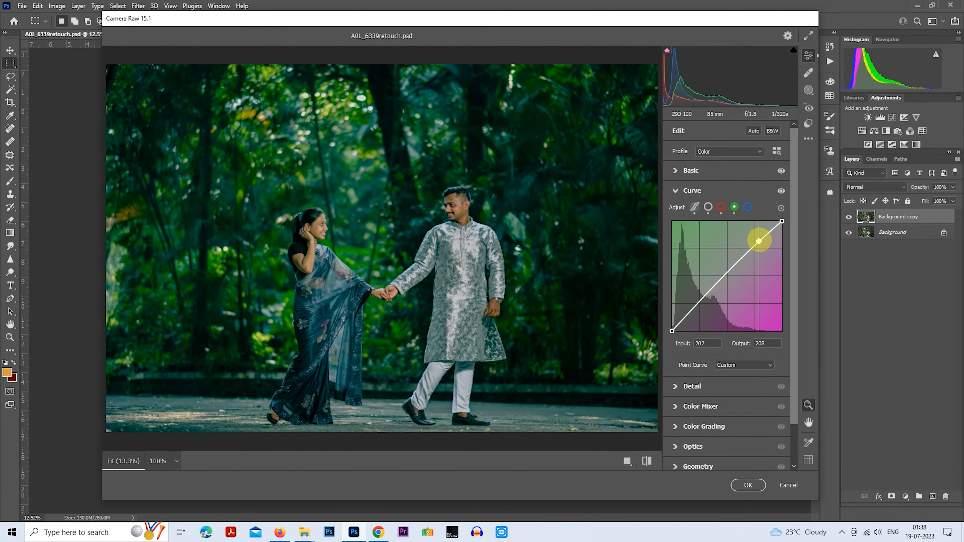
left_click_drag(759, 241, 758, 240)
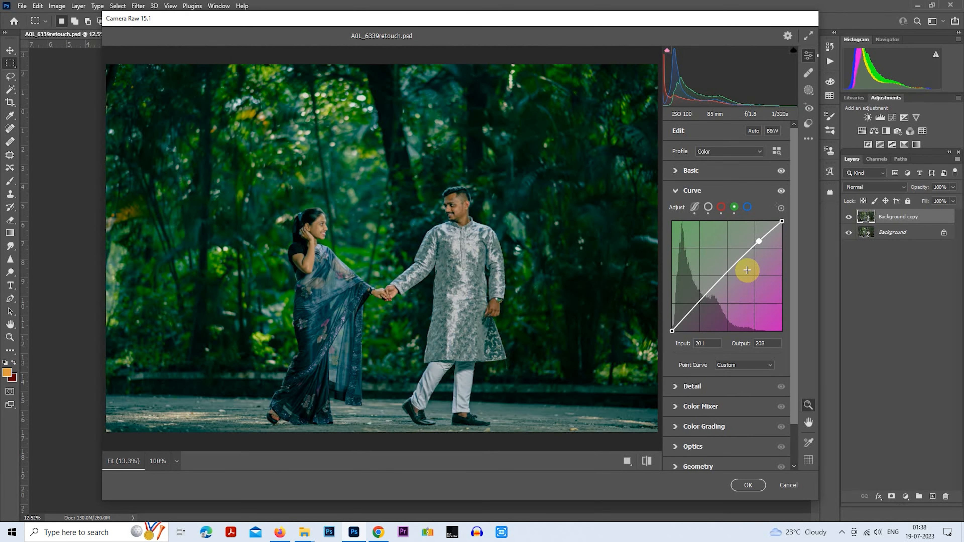
left_click(724, 279)
left_click_drag(724, 278, 725, 277)
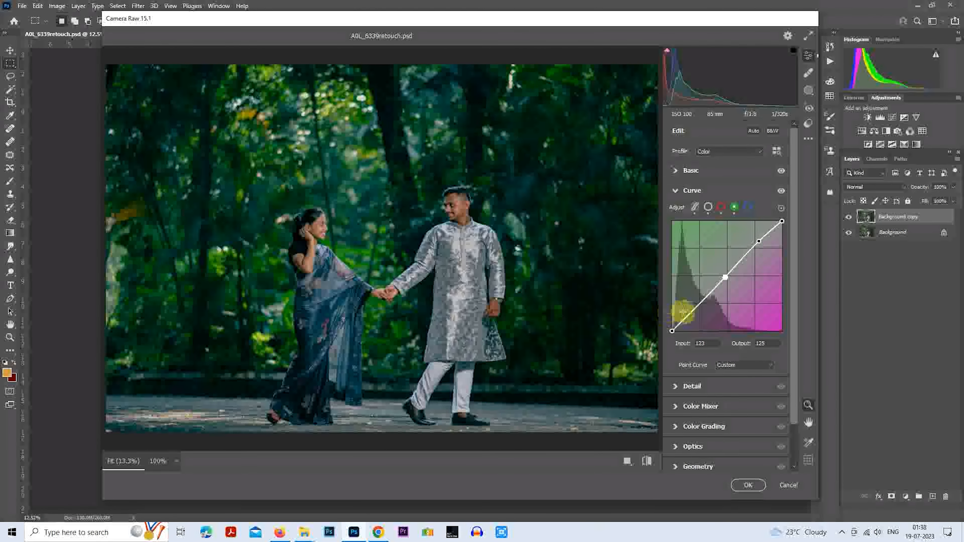
Step: Darken the green channel curve's lower tones with points mapping input 58 to 42 and input 23 to 8
left_click_drag(695, 307, 698, 310)
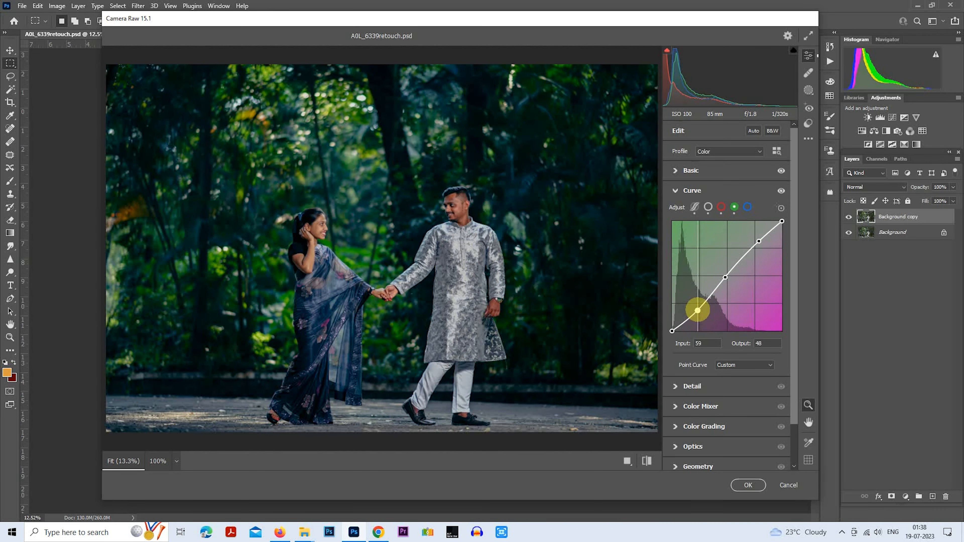
left_click_drag(697, 310, 697, 311)
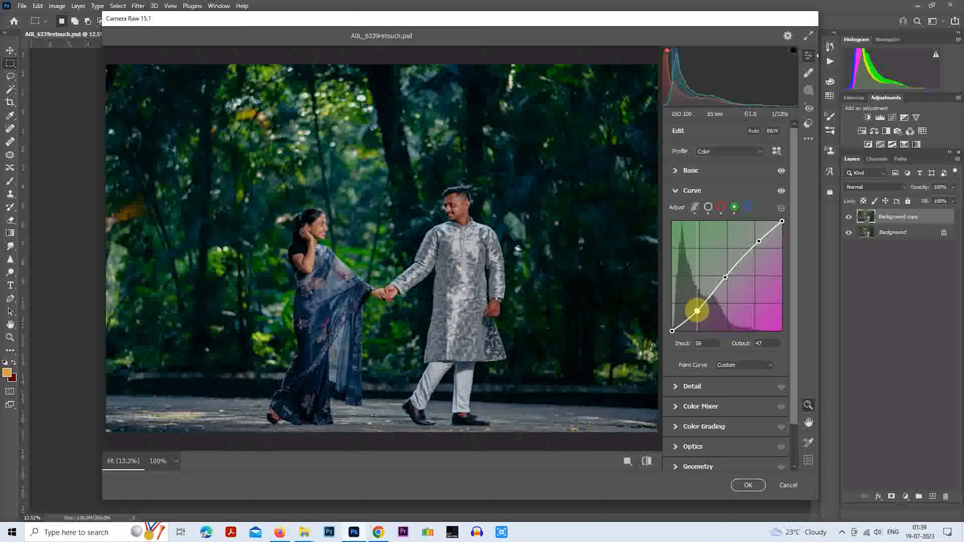
left_click_drag(696, 311, 697, 312)
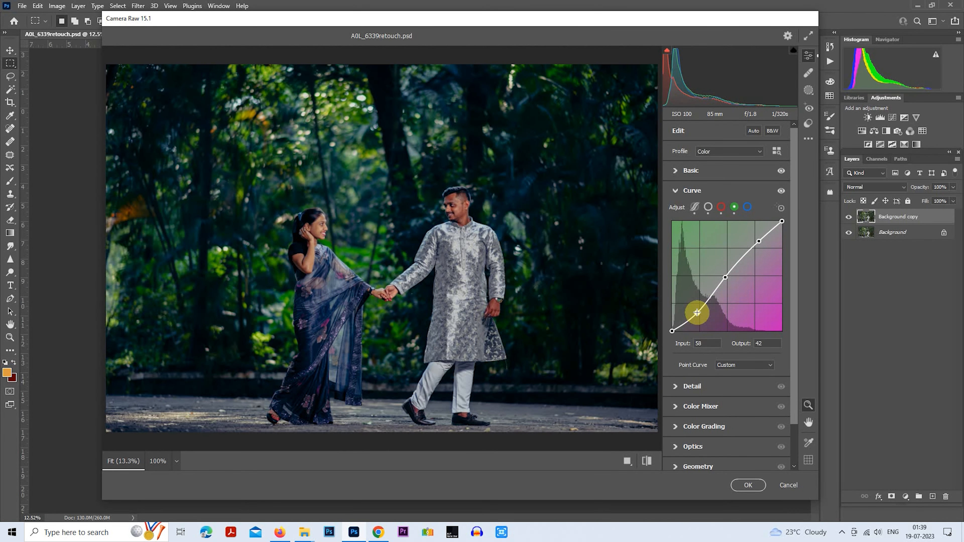
left_click_drag(682, 325, 682, 326)
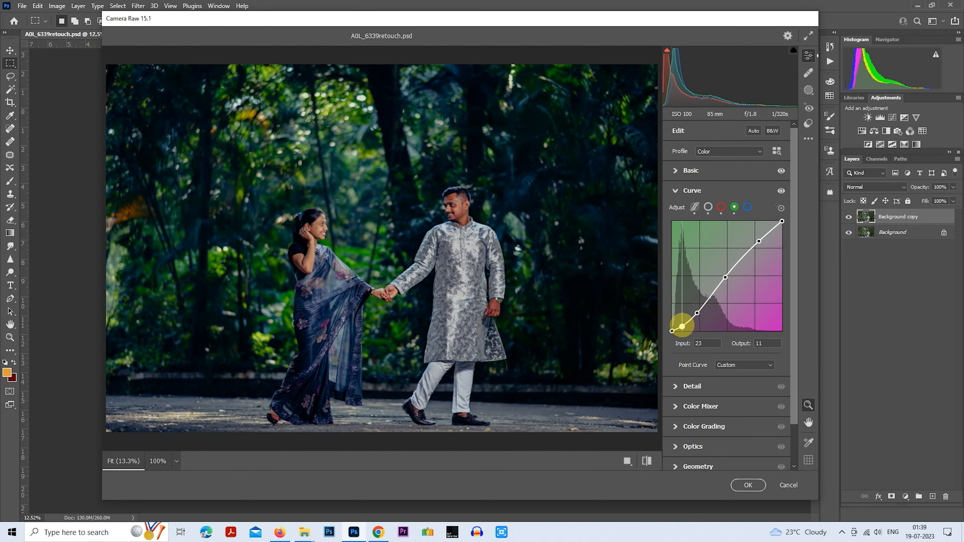
left_click_drag(682, 327, 682, 328)
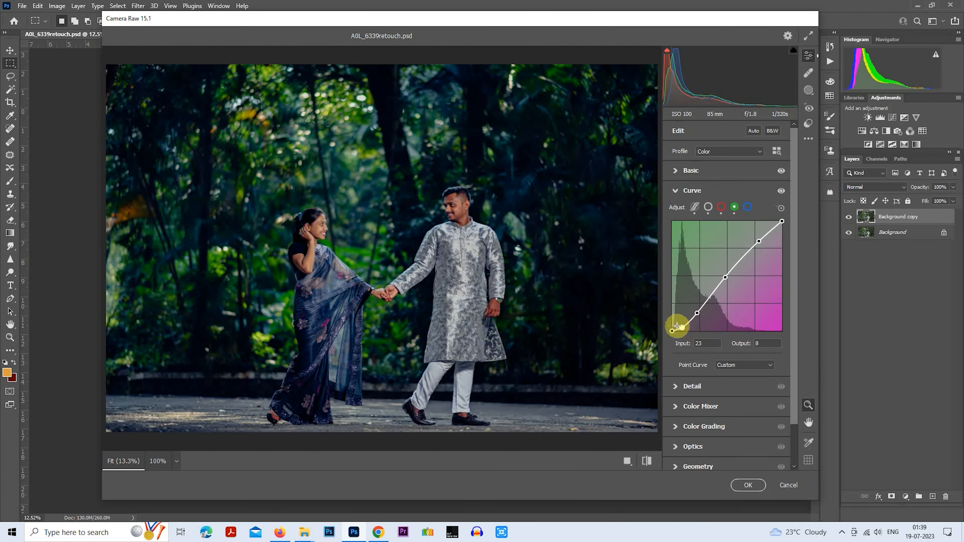
left_click(672, 331)
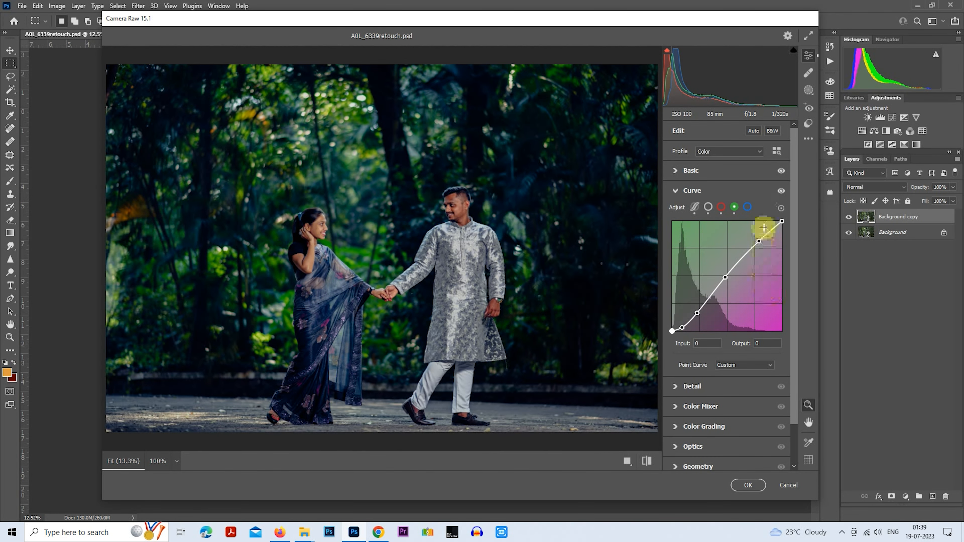
Step: On the blue channel curve, add a highlight point mapping input 201 to 210 and a midtone point mapping 123 to 126
left_click(747, 207)
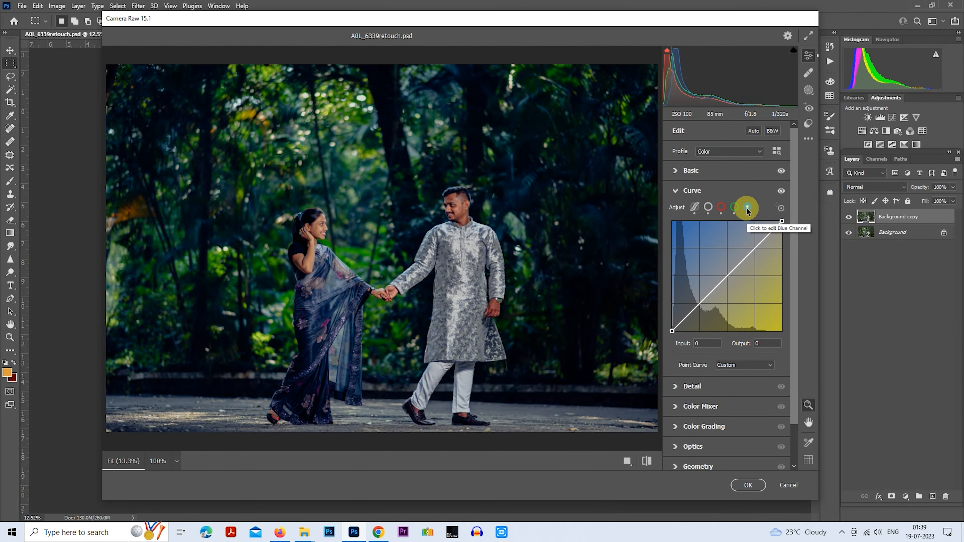
left_click(782, 221)
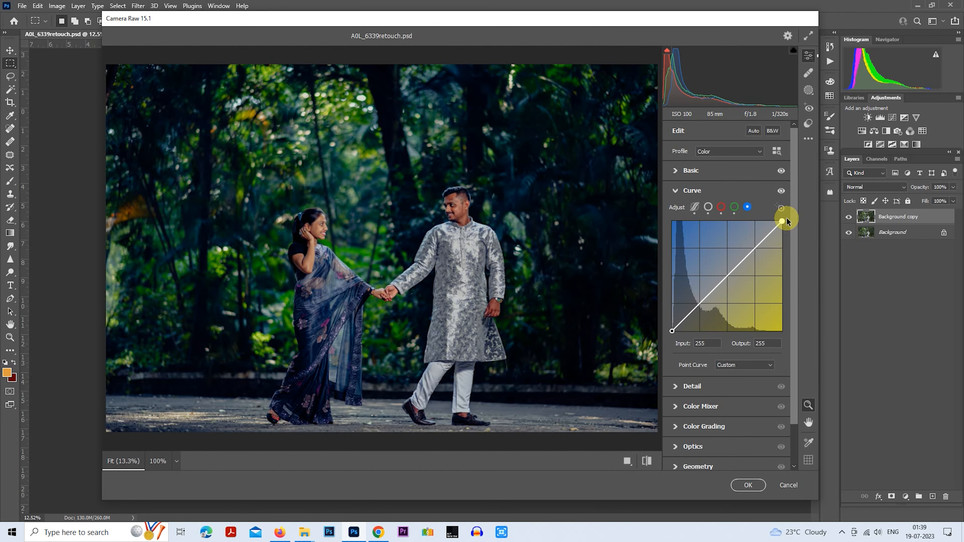
left_click(758, 244)
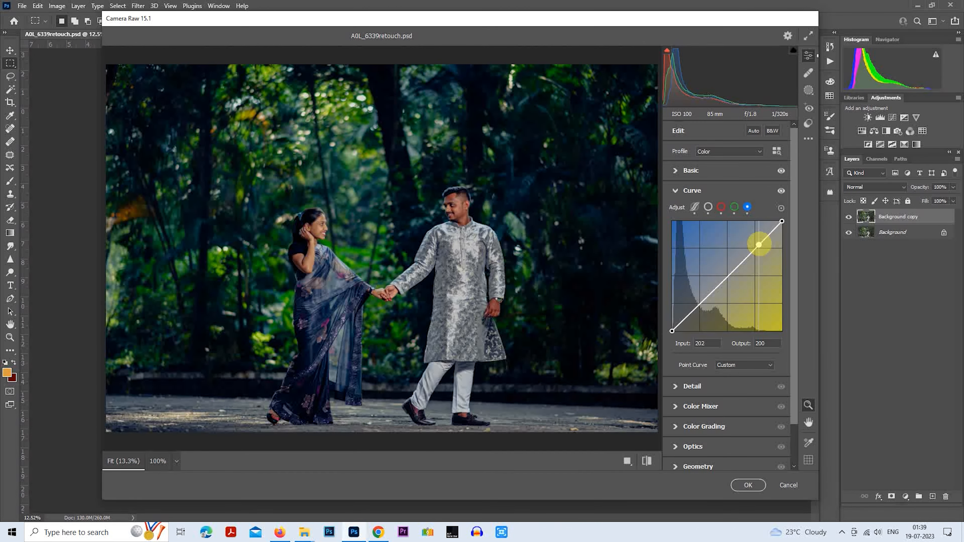
left_click_drag(759, 244, 758, 241)
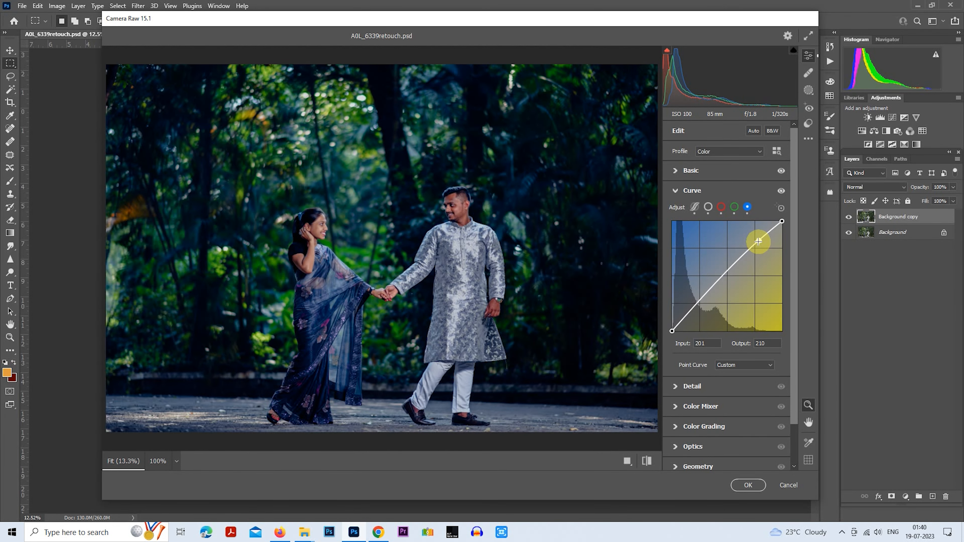
left_click(725, 275)
left_click_drag(724, 275, 725, 276)
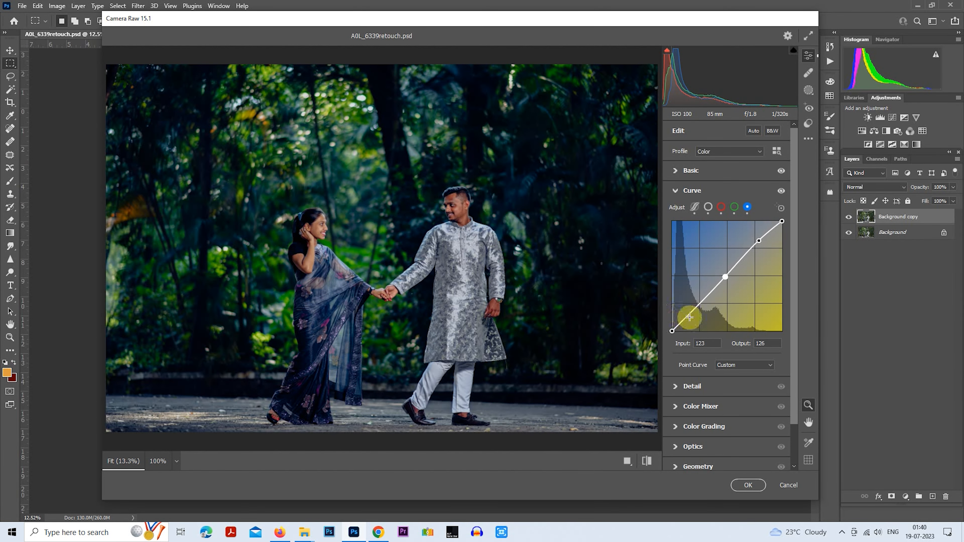
Step: Darken the blue channel curve's lower tones with points mapping input 59 to 43 and input 23 to 7
left_click_drag(694, 308, 697, 313)
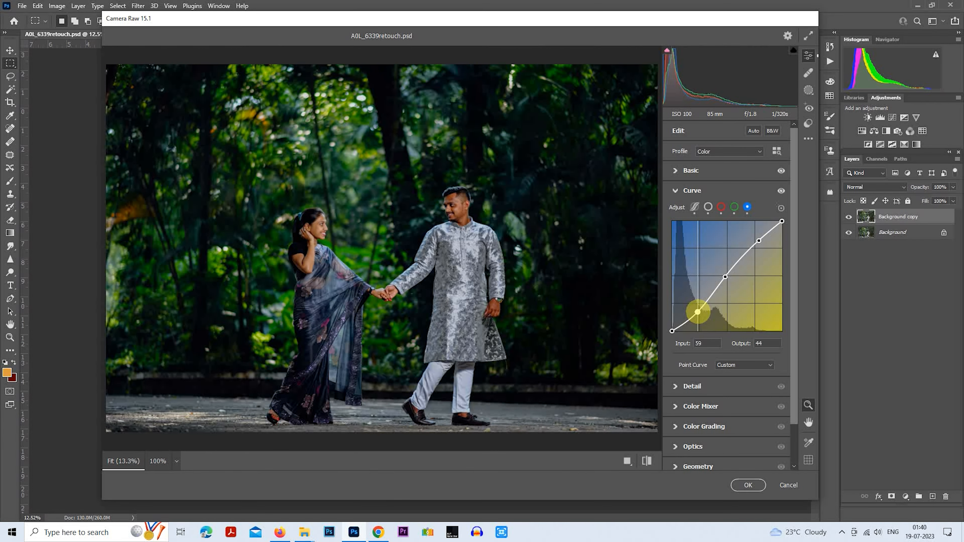
left_click_drag(697, 312, 698, 312)
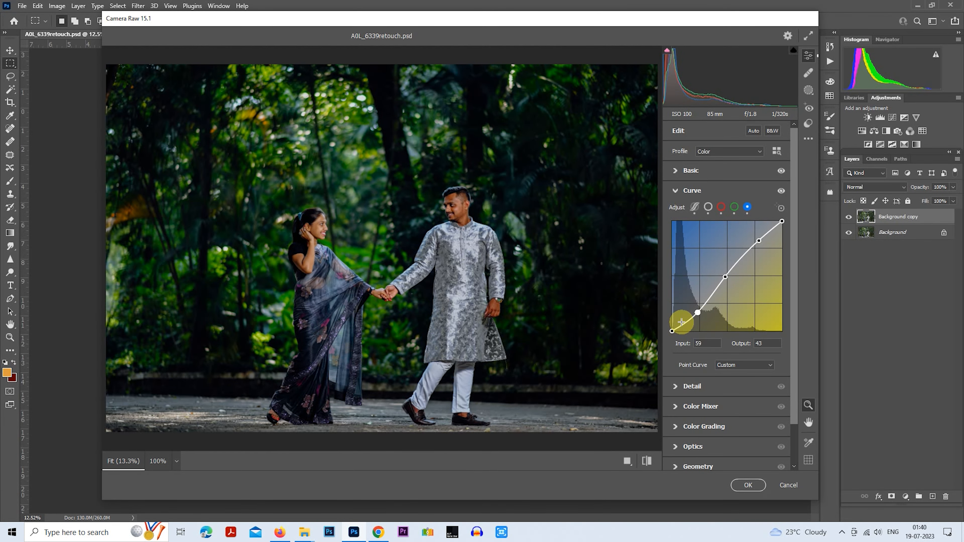
left_click_drag(681, 323, 682, 328)
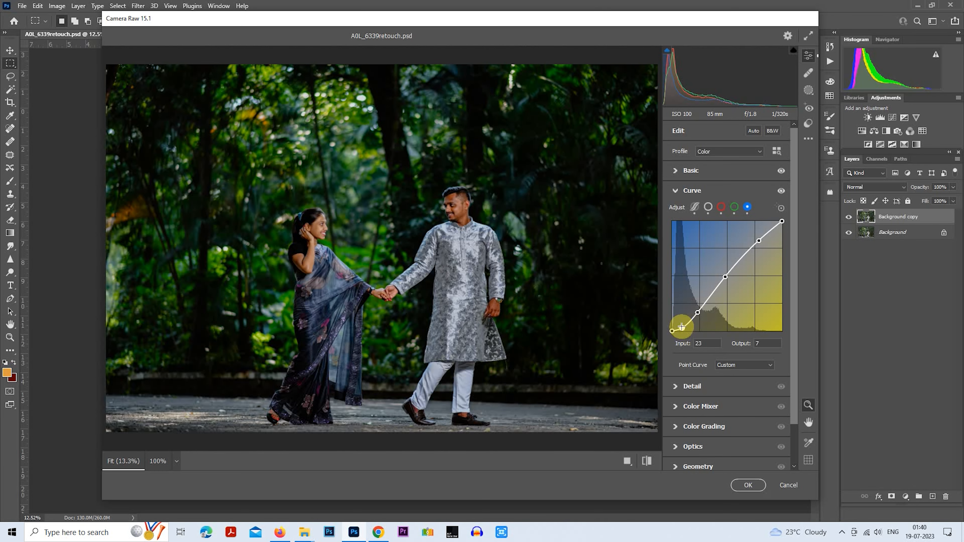
left_click(672, 331)
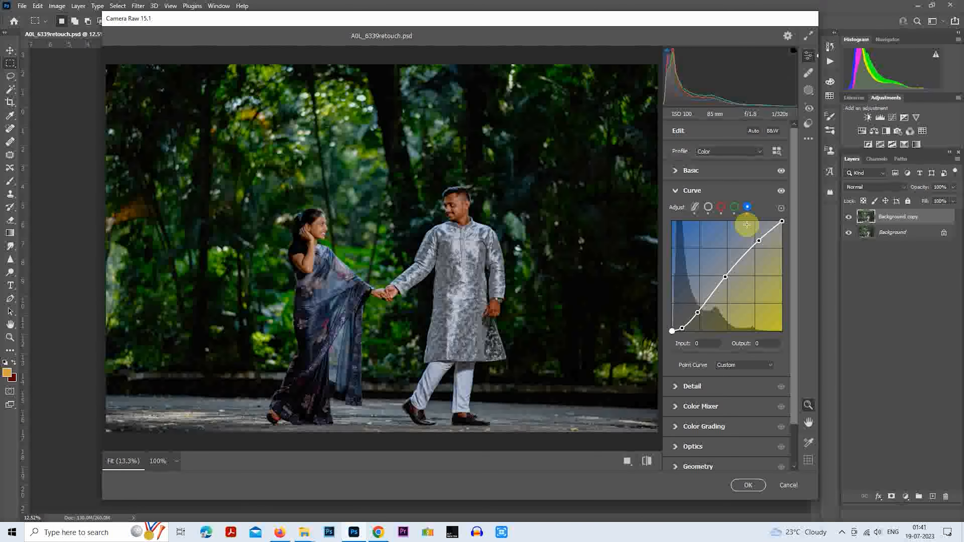
left_click(675, 190)
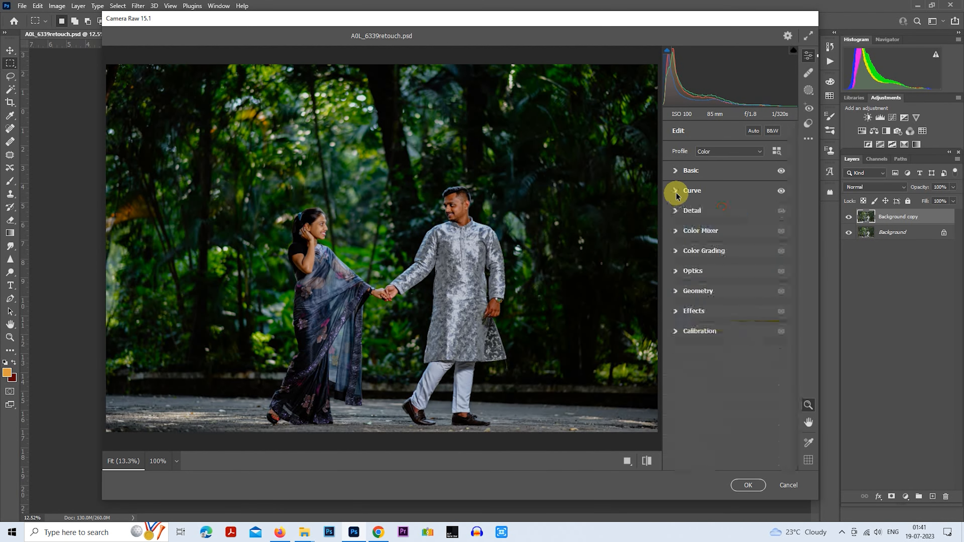
Step: In the Detail settings, set Color Noise Reduction to 25 and Sharpening to 25
left_click(674, 212)
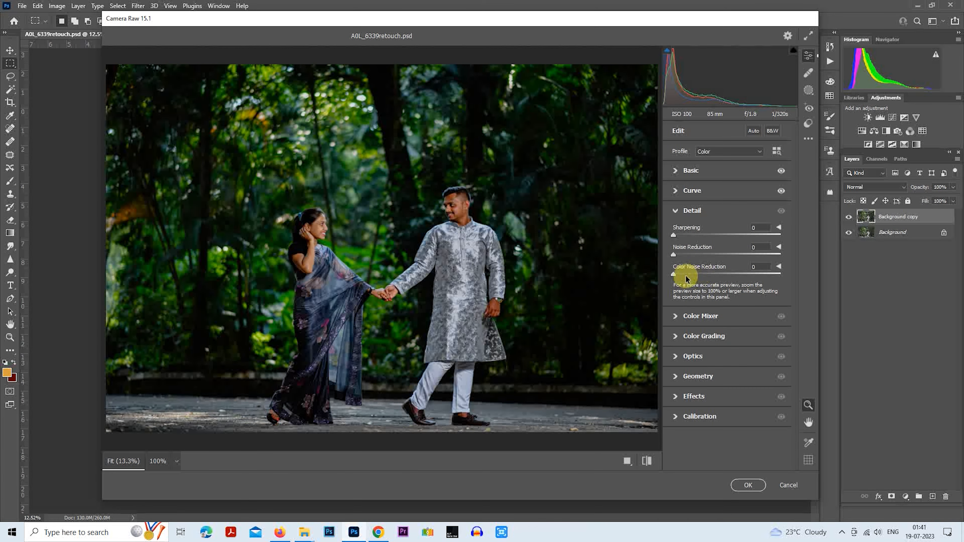
left_click_drag(673, 274, 700, 275)
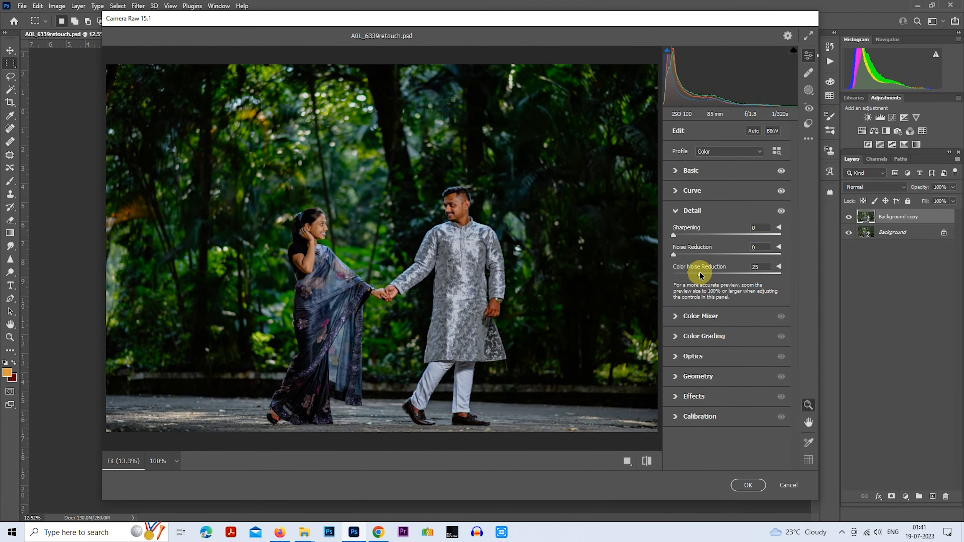
left_click_drag(676, 236, 693, 239)
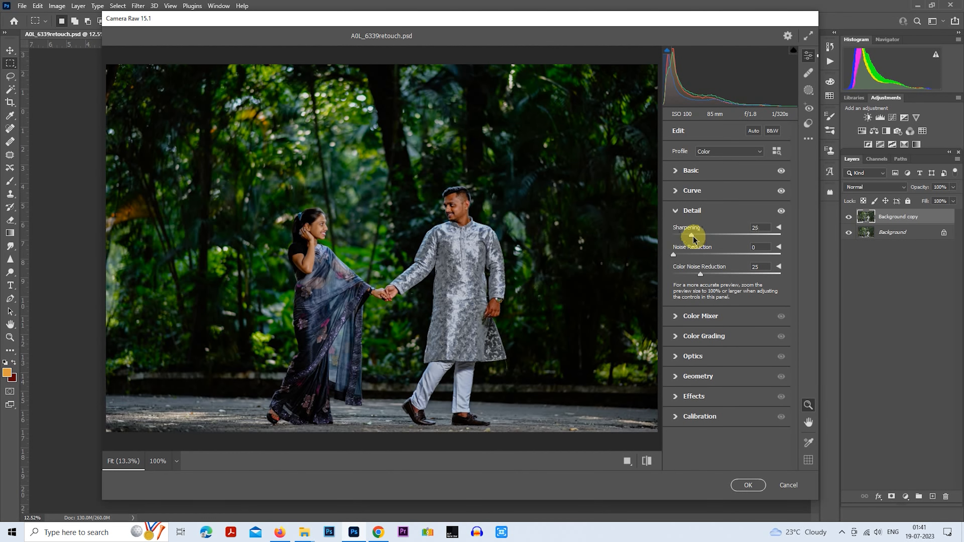
left_click(676, 213)
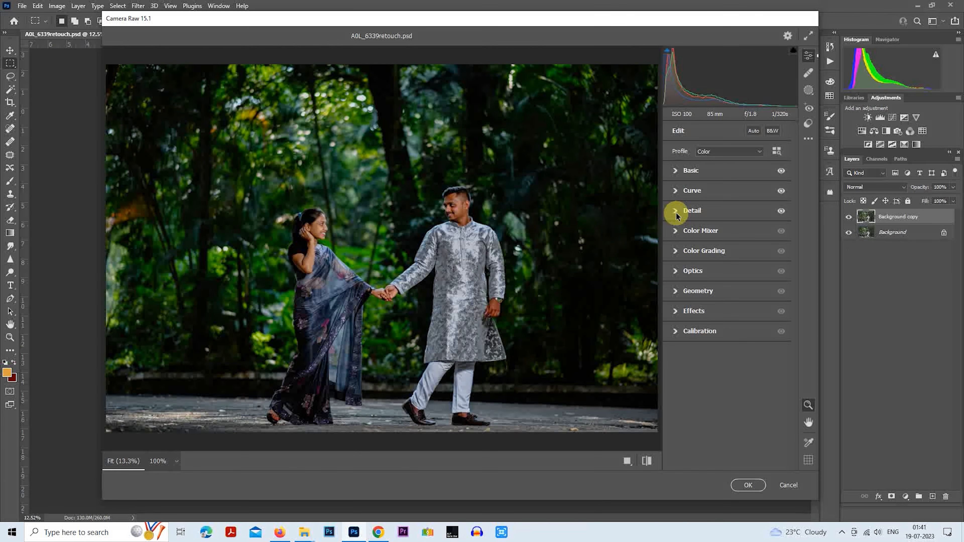
Step: Shift the Color Mixer hues to Reds -25, Oranges -5, Yellows -19 and Greens -33
left_click(676, 233)
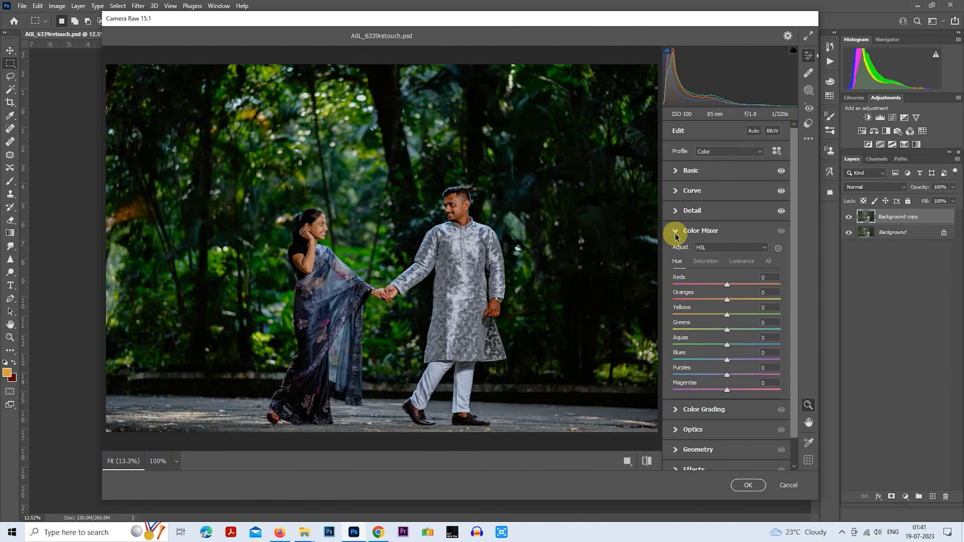
left_click_drag(727, 284, 722, 285)
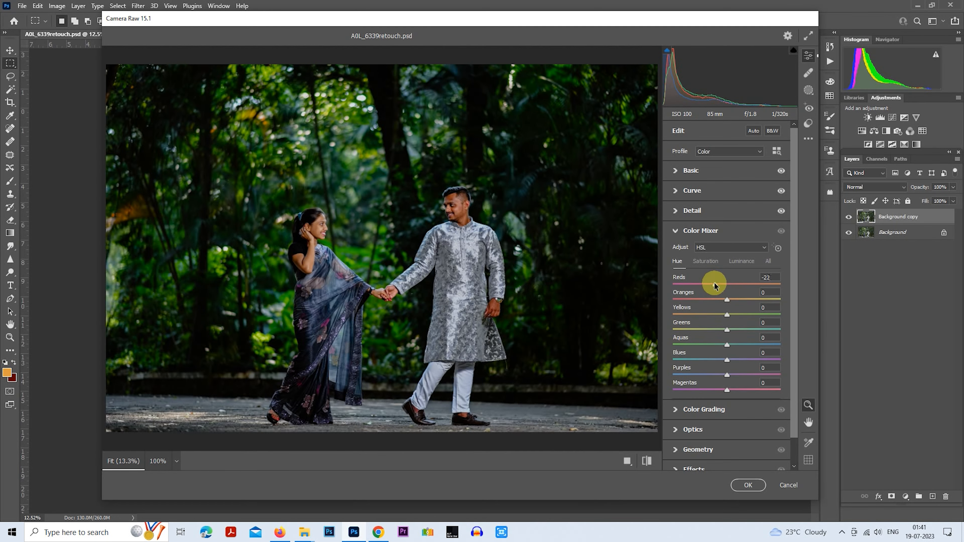
left_click_drag(712, 283, 711, 284)
left_click(726, 309)
left_click_drag(726, 307, 724, 301)
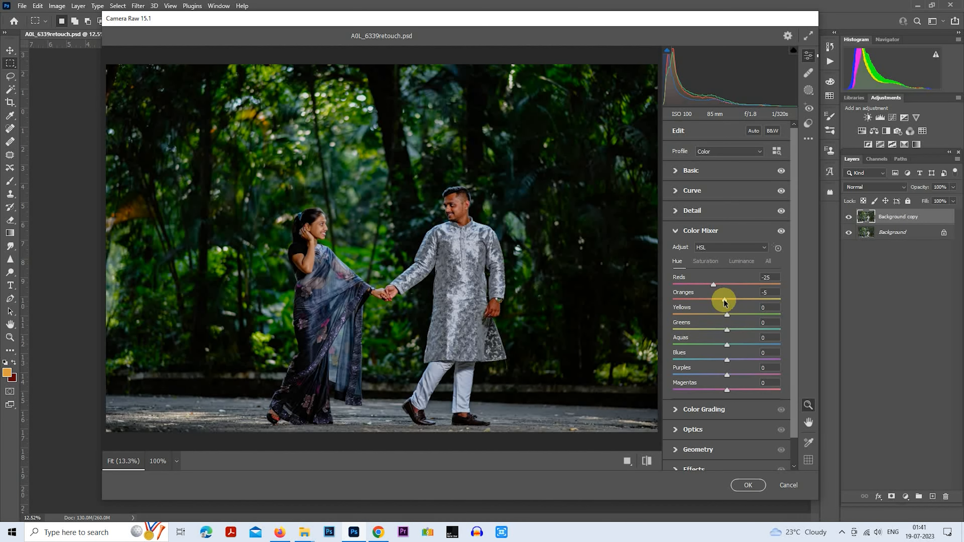
left_click_drag(725, 315, 717, 318)
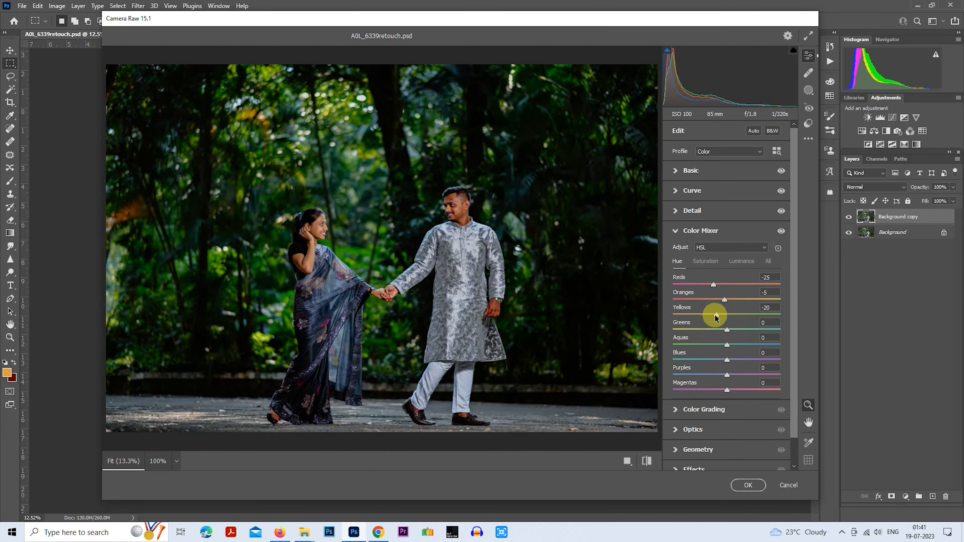
left_click_drag(716, 318, 708, 333)
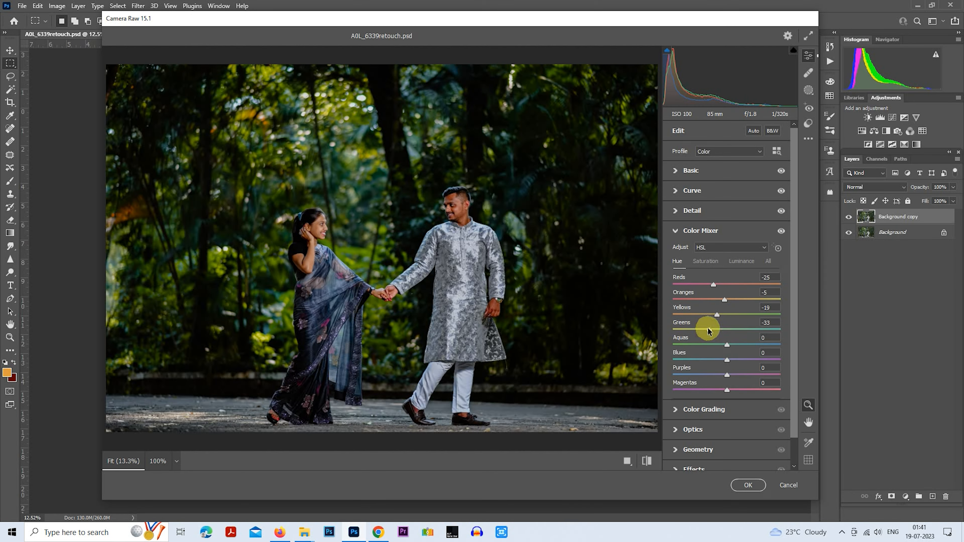
Step: Set the Color Mixer hues to Aquas -5, Blues +5, Purples +25 and Magentas +25
left_click_drag(726, 344, 723, 361)
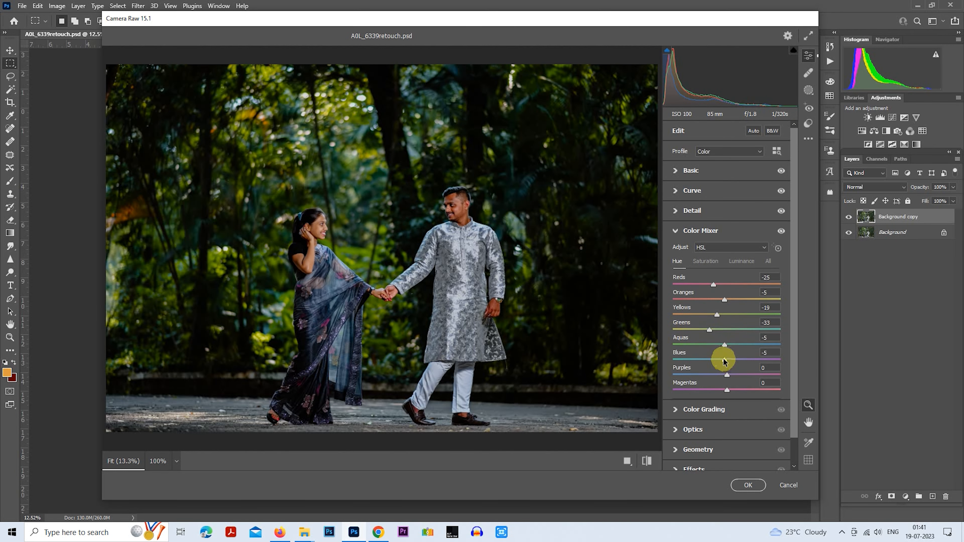
left_click_drag(723, 361, 730, 363)
left_click_drag(728, 375, 742, 393)
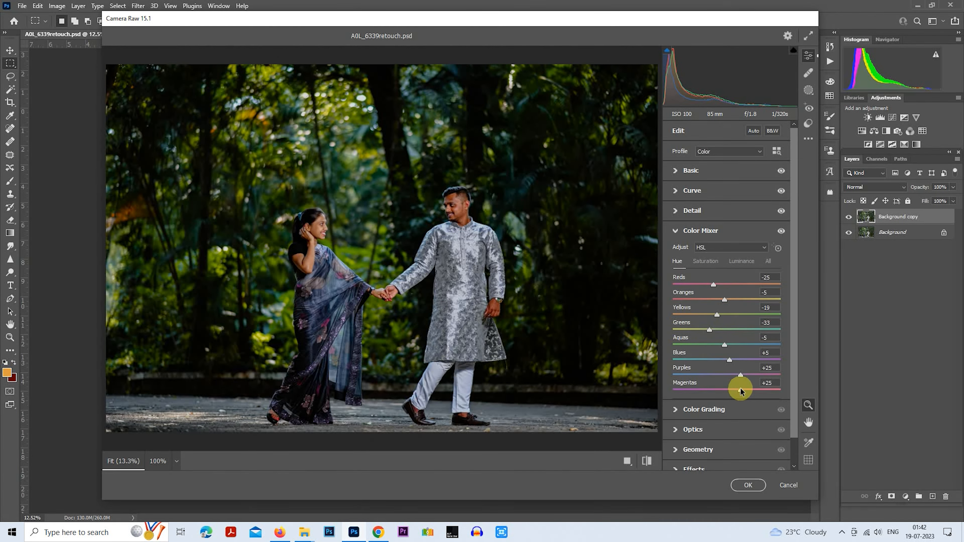
Step: Set the Color Mixer saturation to Reds +21, Oranges -35 and Yellows -60
left_click(711, 262)
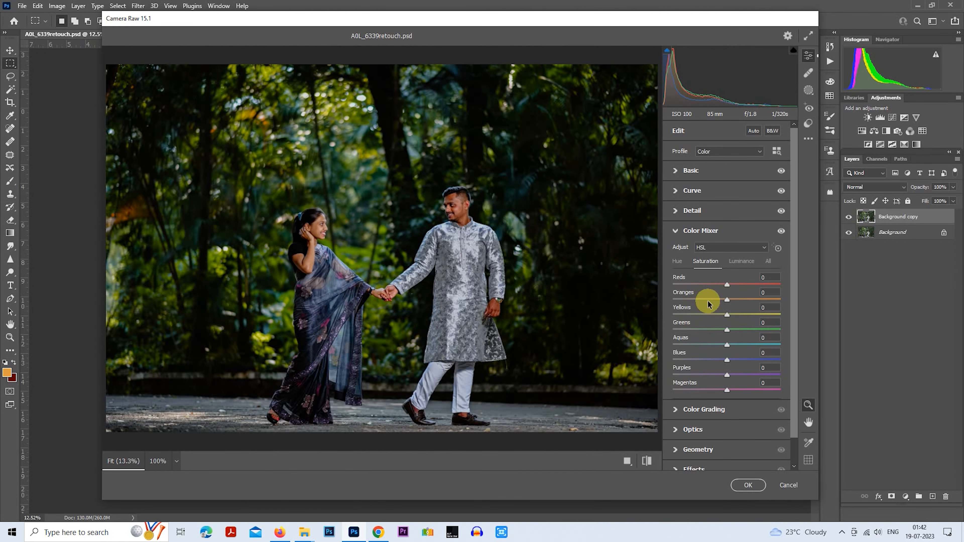
left_click_drag(726, 284, 738, 285)
left_click_drag(725, 301, 707, 301)
left_click_drag(726, 316, 693, 316)
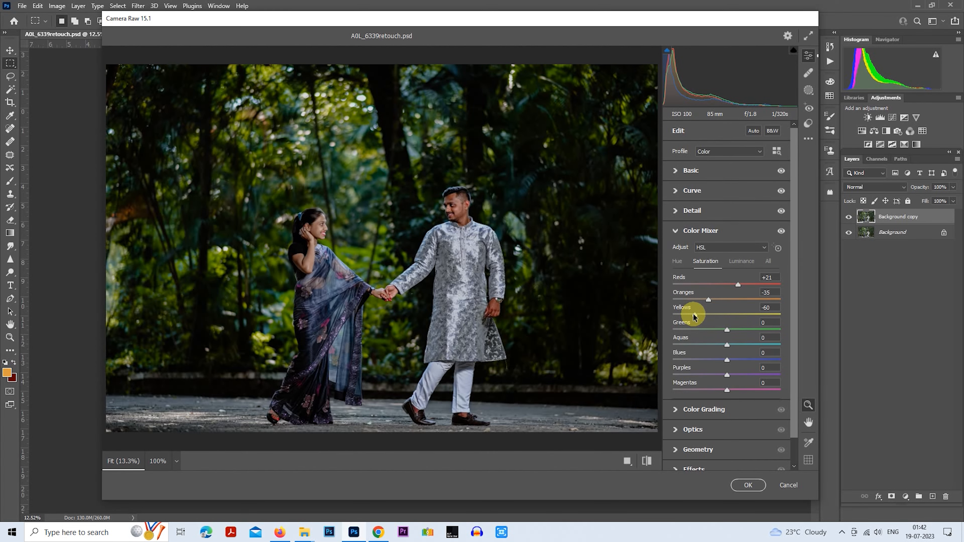
Step: Reduce the Color Mixer saturation to Greens -43, Aquas -44, Blues -38, Purples -39 and Magentas -35
left_click_drag(725, 332, 704, 348)
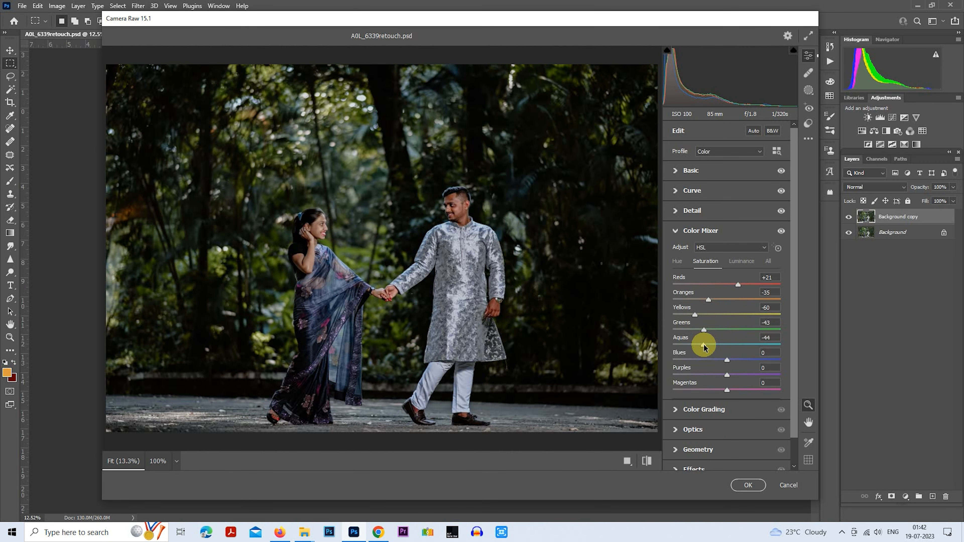
left_click_drag(727, 360, 705, 373)
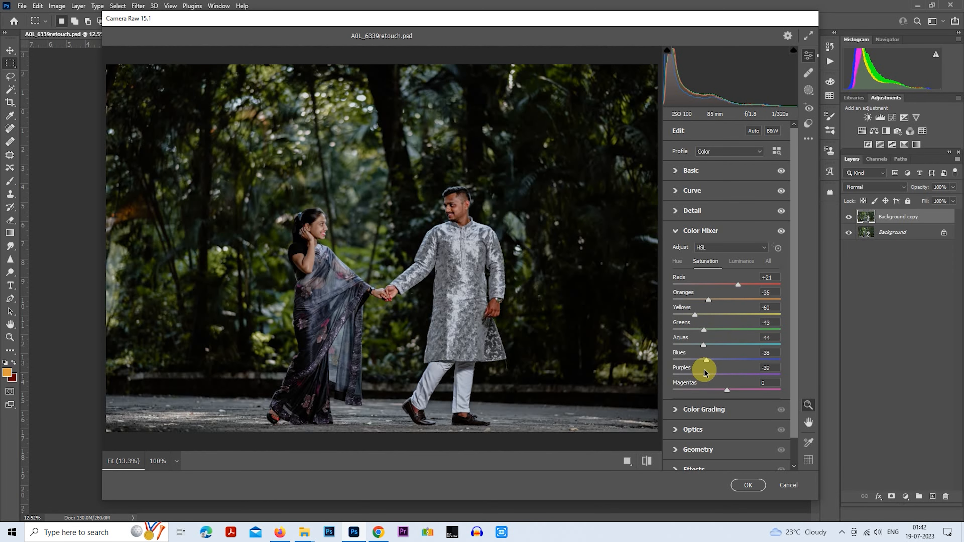
left_click_drag(727, 390, 708, 393)
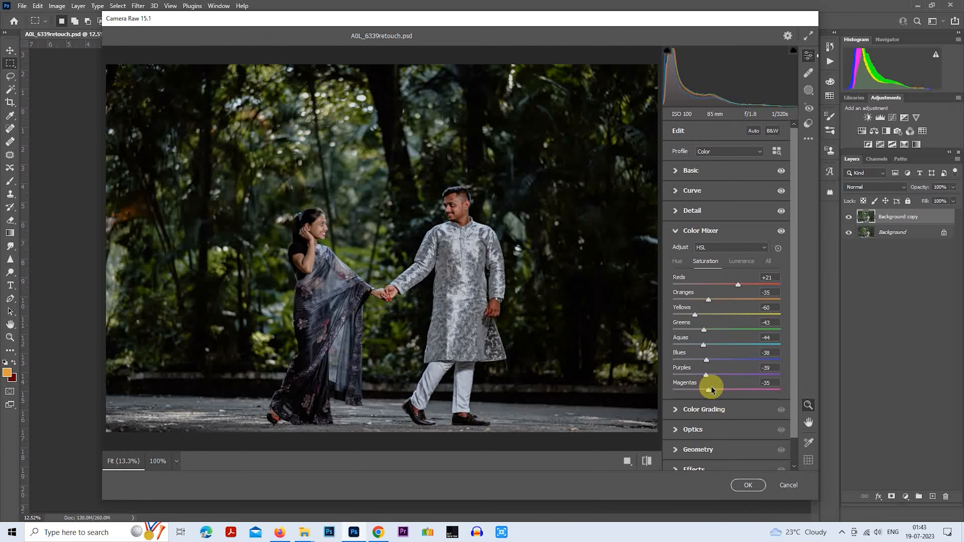
Step: Set the Color Mixer luminance to Reds -38, Oranges -1 and Greens +17
left_click(744, 262)
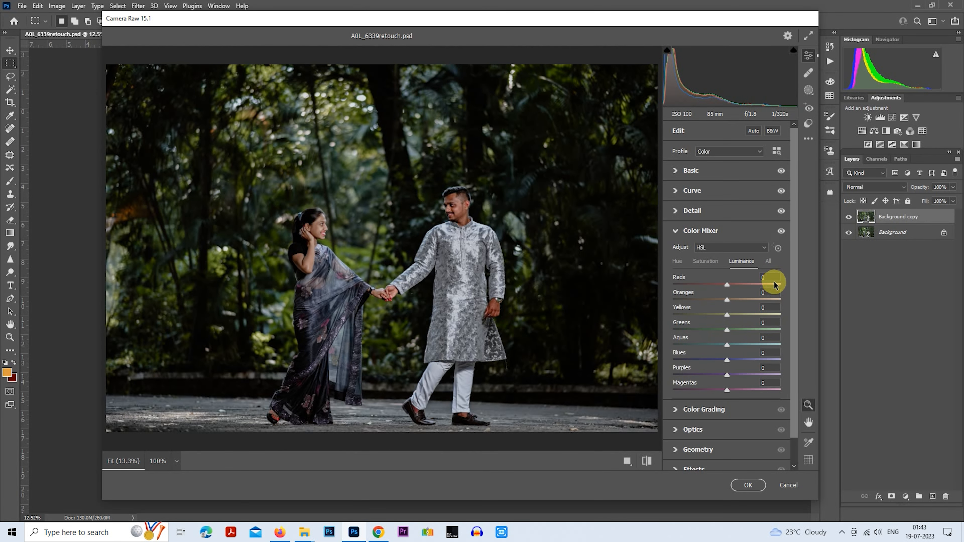
left_click_drag(727, 285, 705, 288)
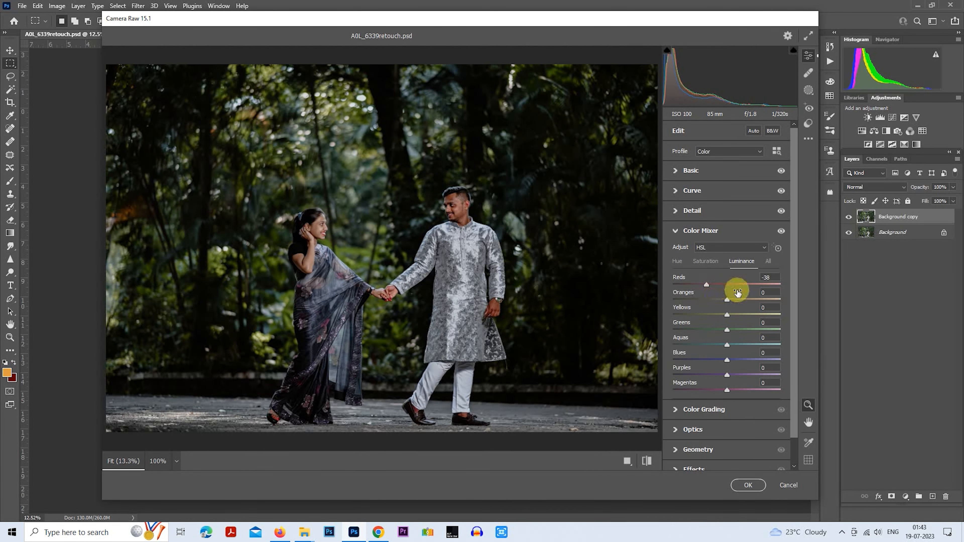
left_click_drag(730, 299, 727, 301)
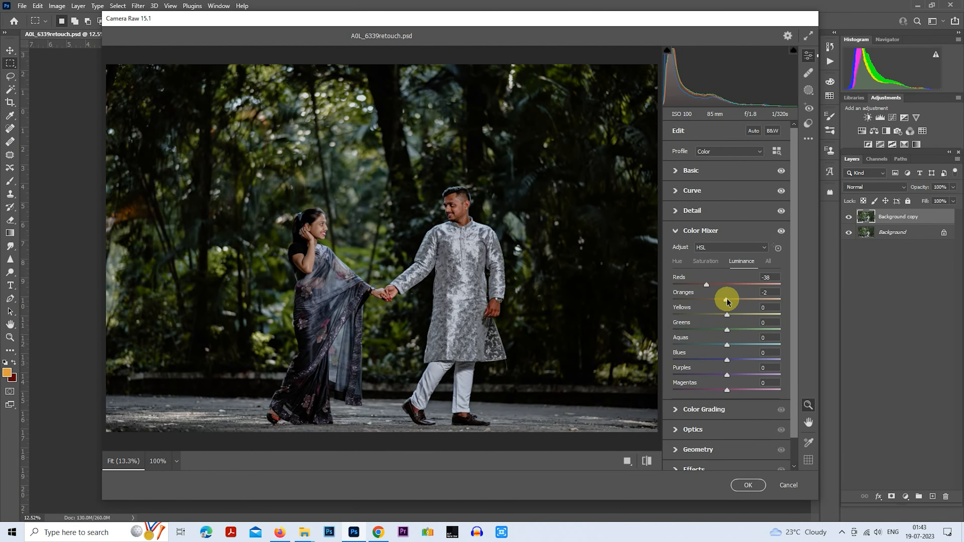
left_click_drag(727, 302, 727, 302)
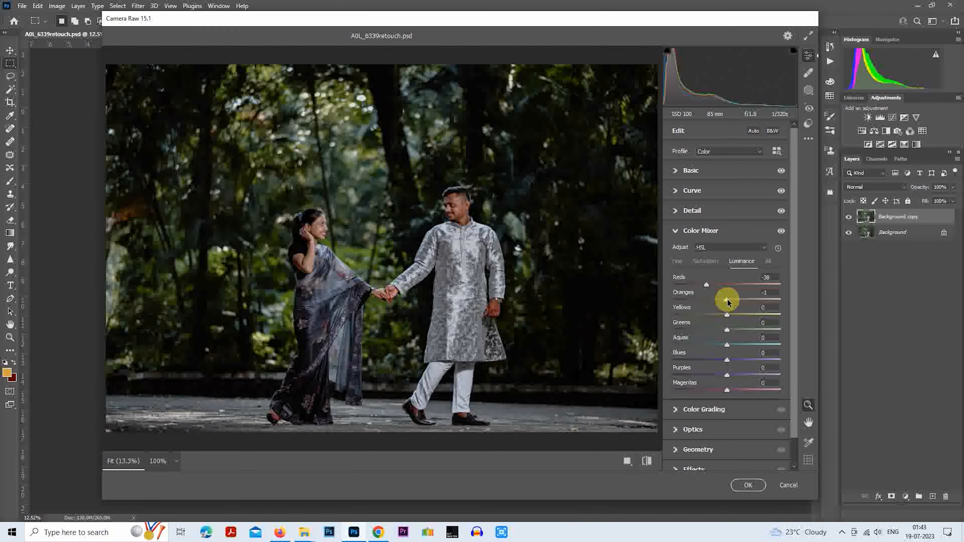
left_click_drag(727, 330, 737, 333)
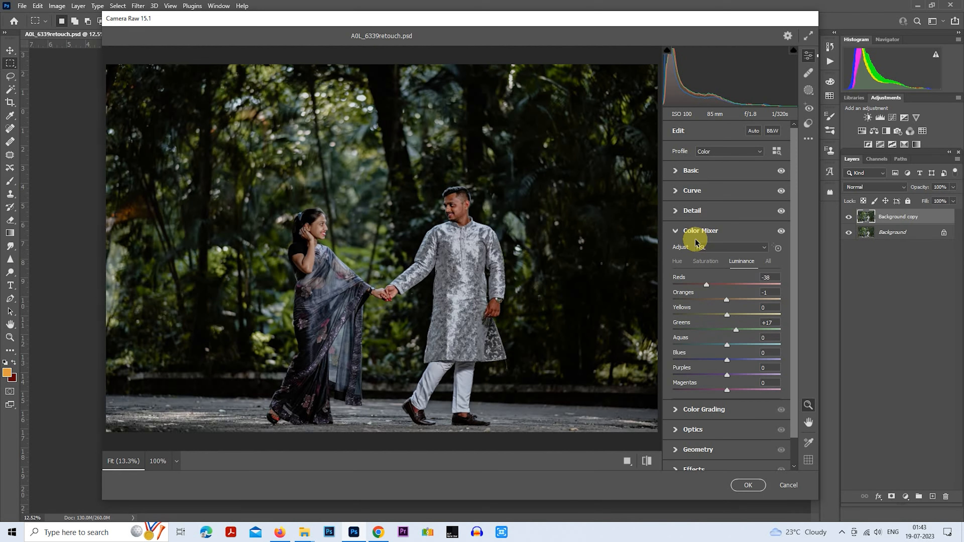
left_click(679, 230)
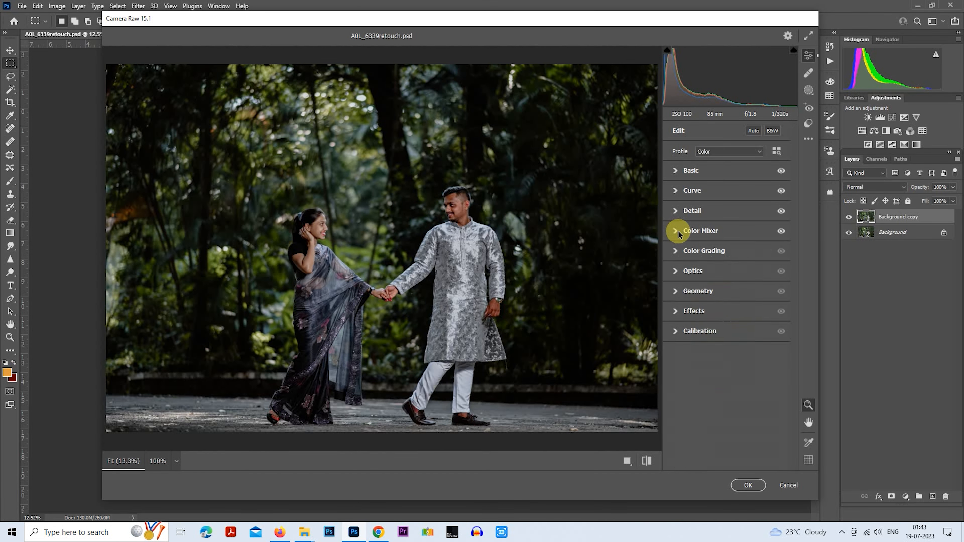
Step: In Color Grading, tint the shadows warm yellow with hue 49 and saturation 22
left_click(676, 252)
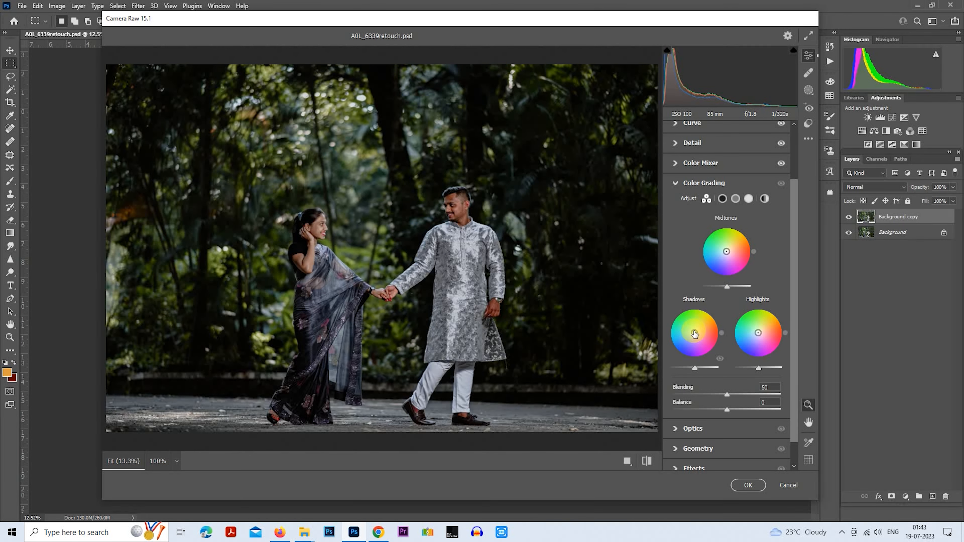
left_click_drag(721, 334, 723, 325)
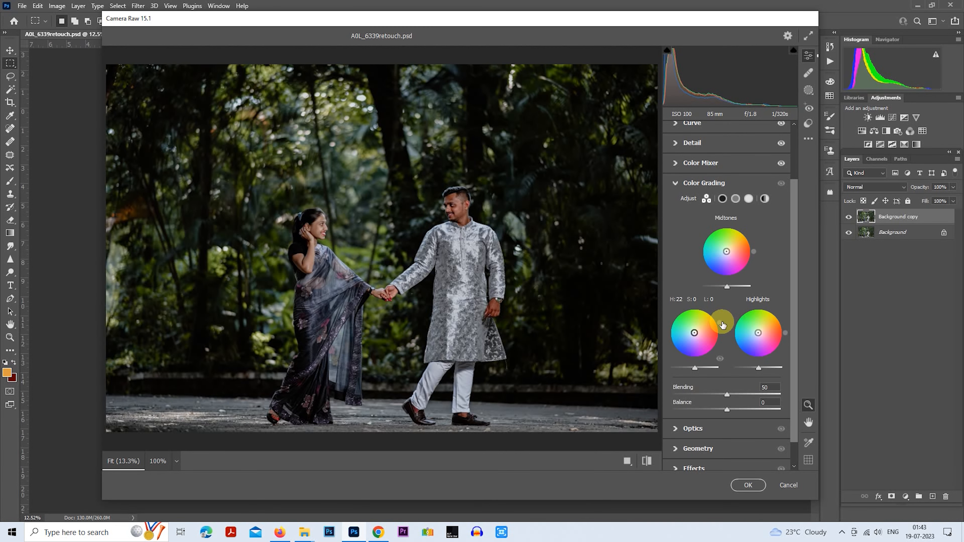
left_click_drag(722, 325, 722, 324)
left_click_drag(721, 324, 715, 312)
left_click_drag(713, 311, 712, 310)
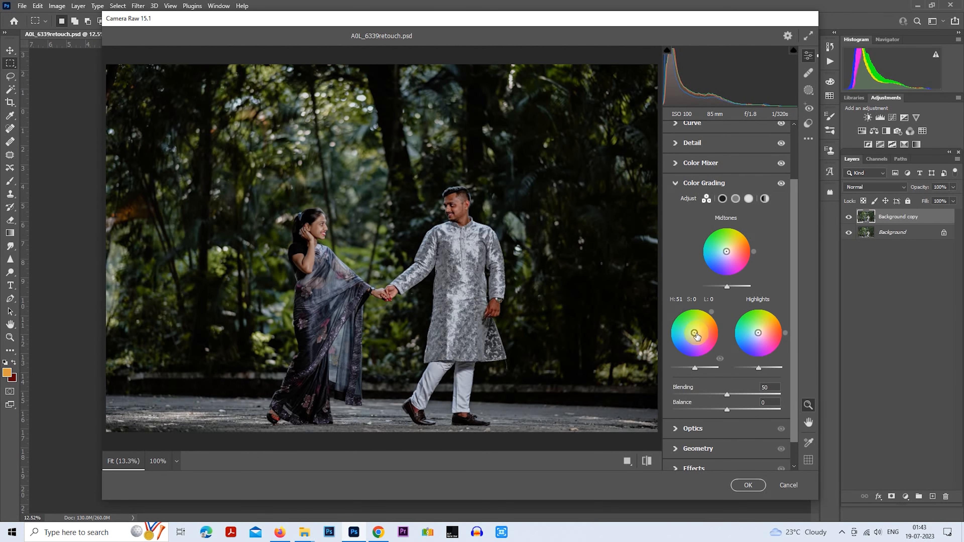
left_click_drag(695, 335, 698, 331)
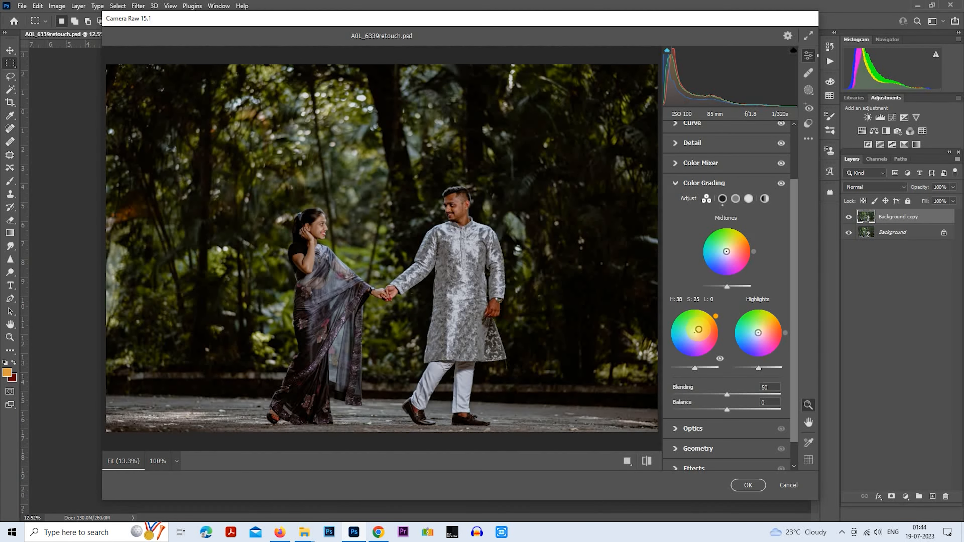
left_click_drag(698, 331, 712, 317)
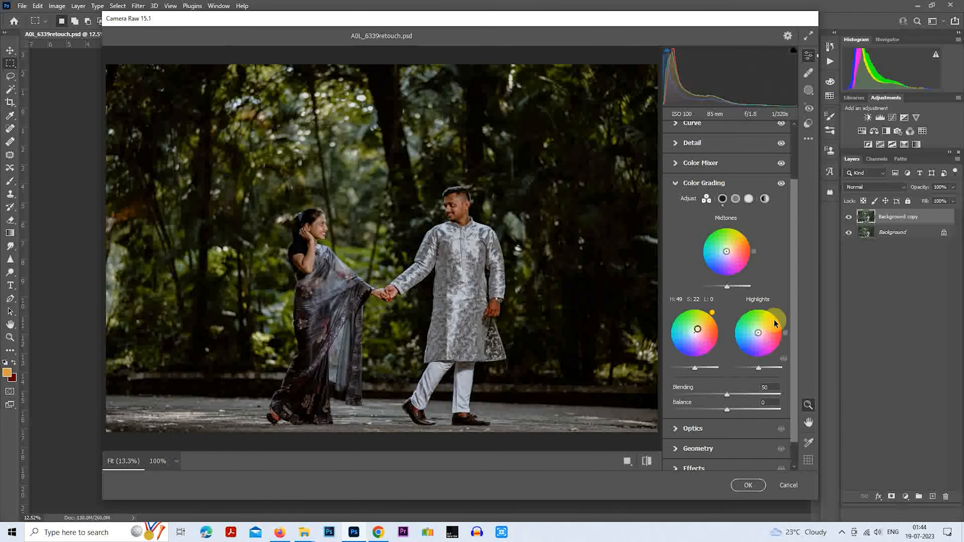
Step: Tint the Color Grading highlights with hue 49 and saturation 8, and set Blending to 100
left_click_drag(773, 318, 759, 331)
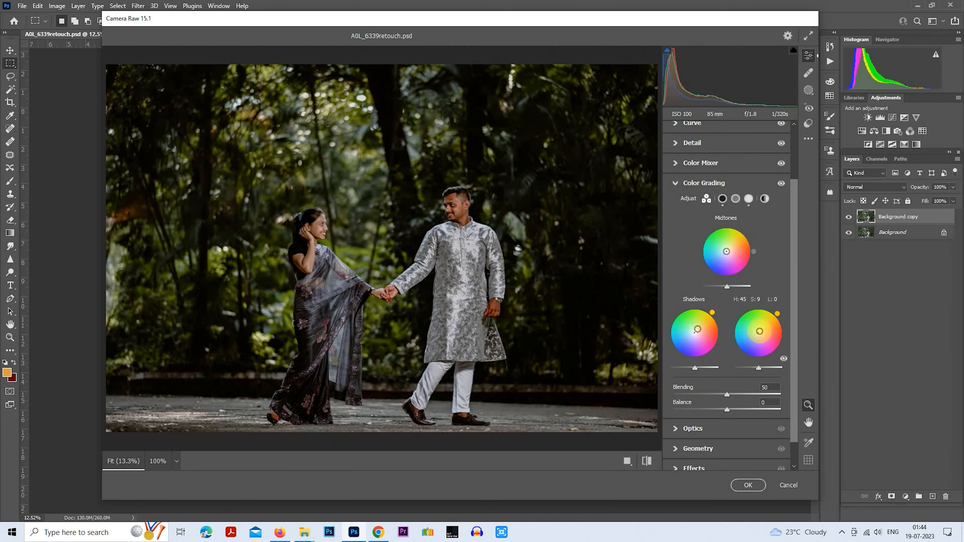
left_click_drag(759, 331, 761, 330)
left_click_drag(777, 314, 775, 315)
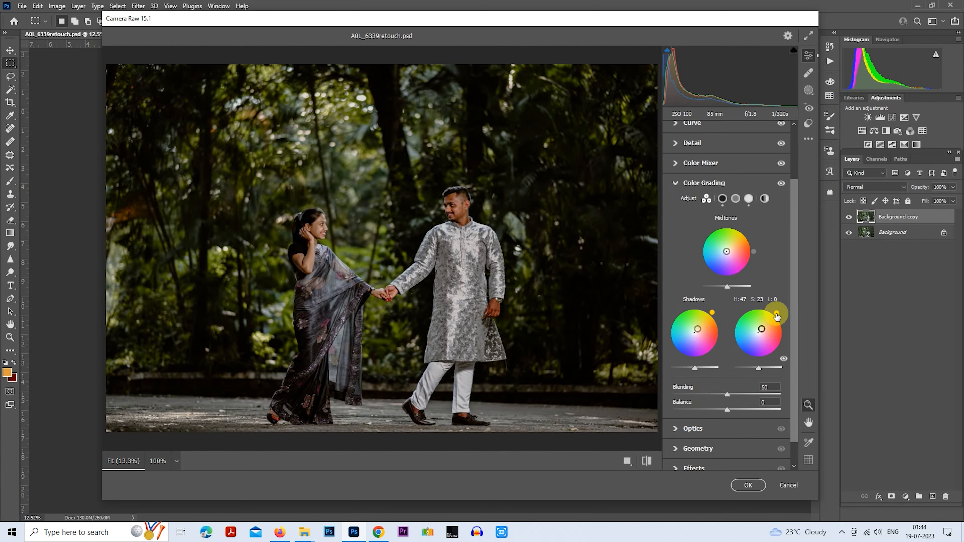
left_click_drag(762, 330, 763, 339)
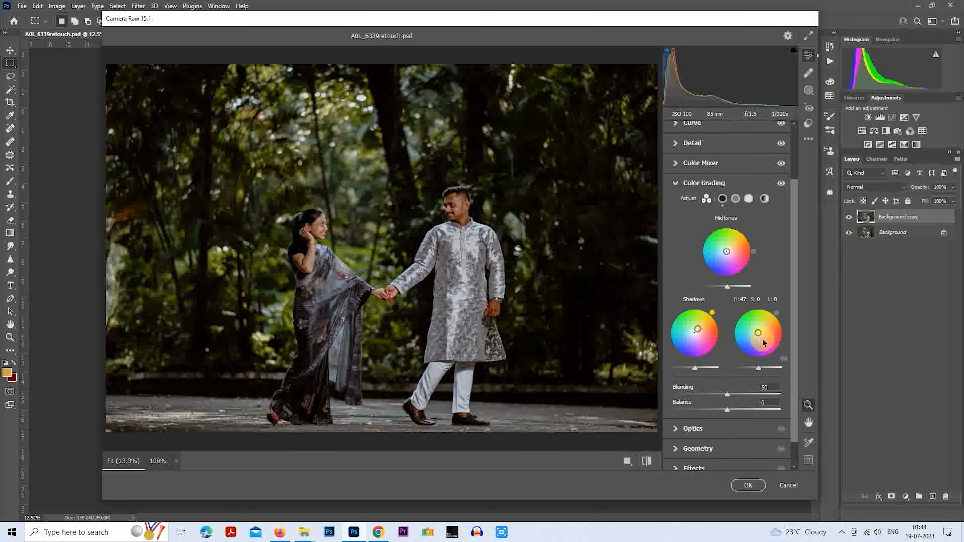
left_click_drag(755, 334, 760, 332)
left_click_drag(784, 333, 775, 315)
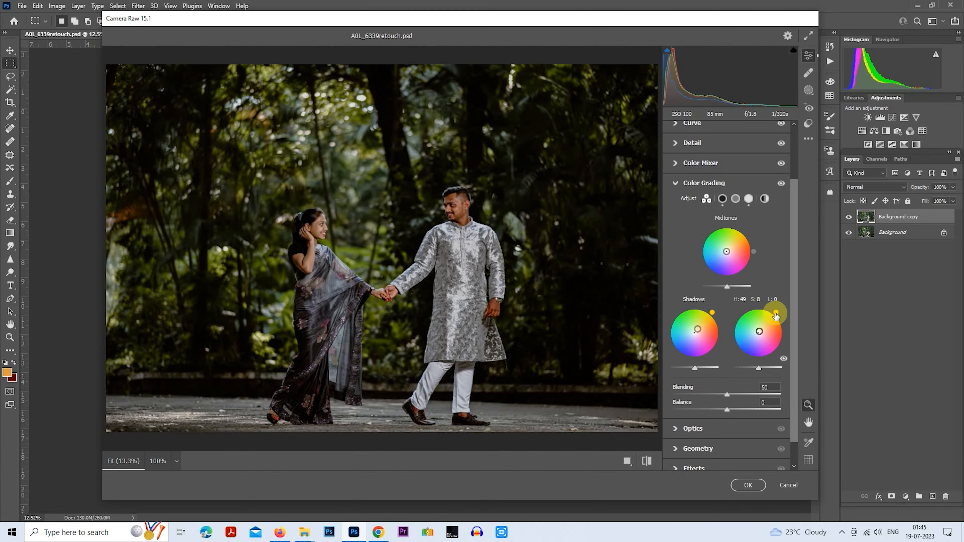
left_click_drag(726, 395, 796, 393)
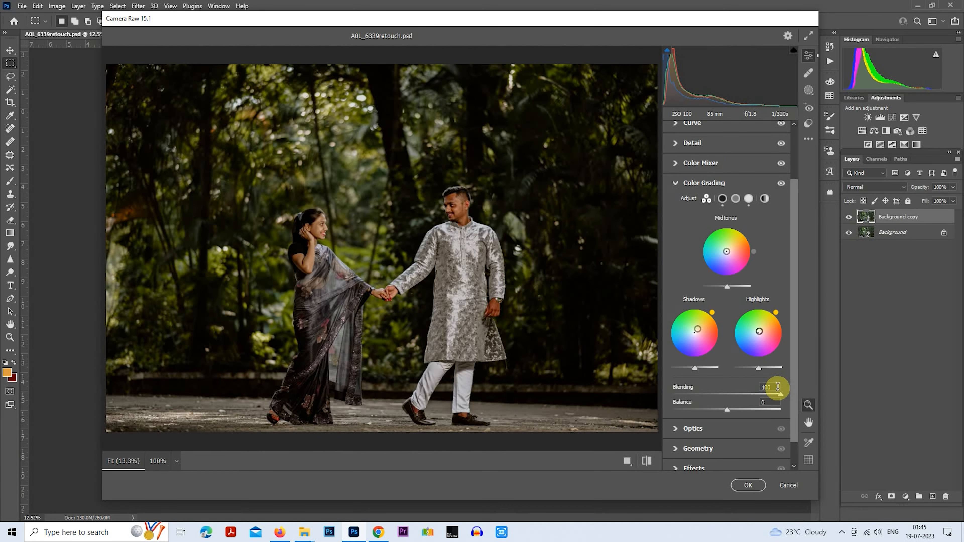
mouse_move(703, 343)
left_mouse_down()
mouse_move(727, 349)
mouse_move(710, 340)
mouse_move(715, 346)
left_mouse_up()
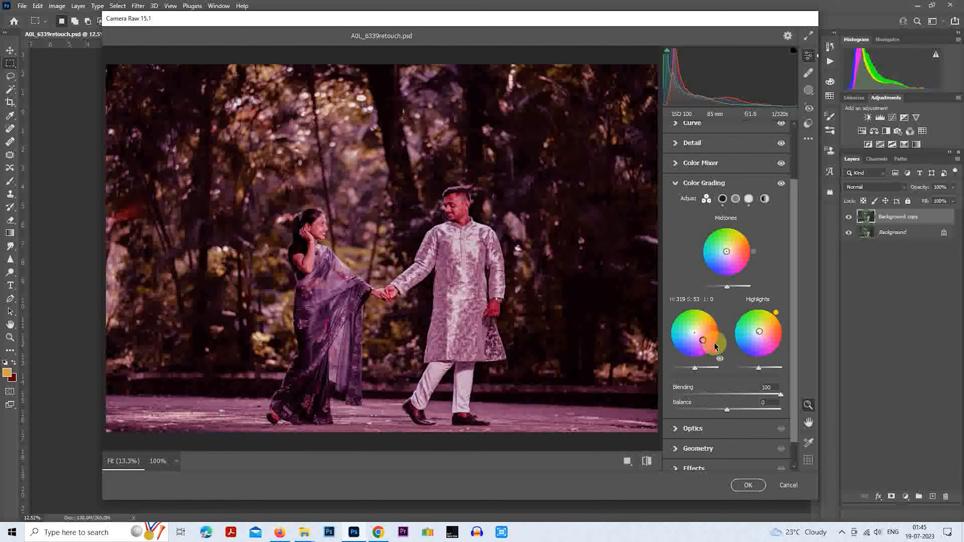
key("ctrl+z")
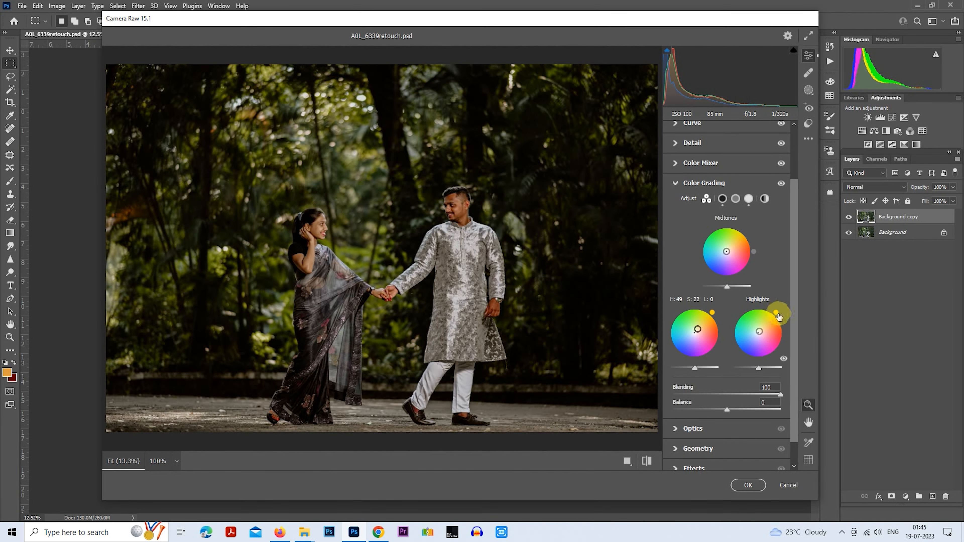
left_click_drag(781, 337, 790, 343)
key("ctrl+z")
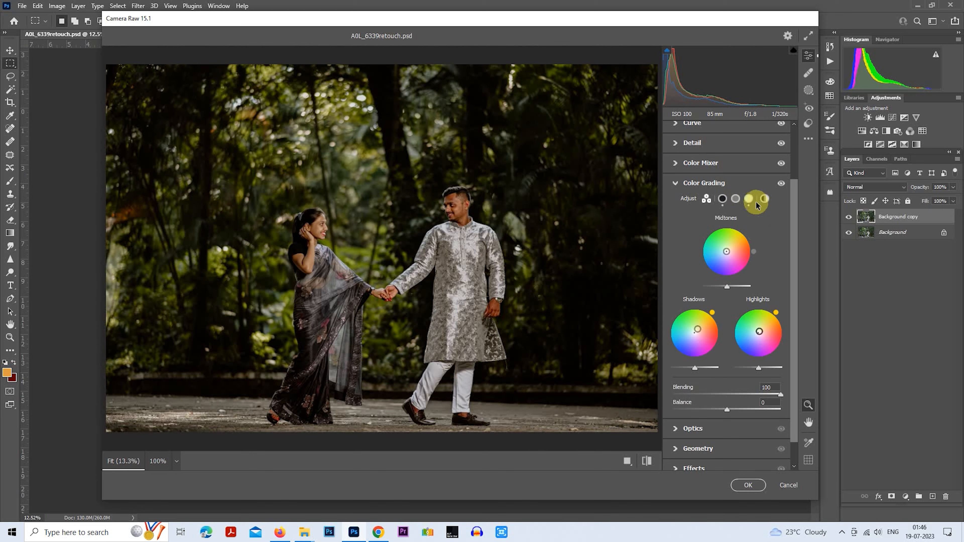
Step: In the Effects settings, add Vignetting of -10 with Midpoint 0, Roundness +50 and Feather 100
left_click(676, 183)
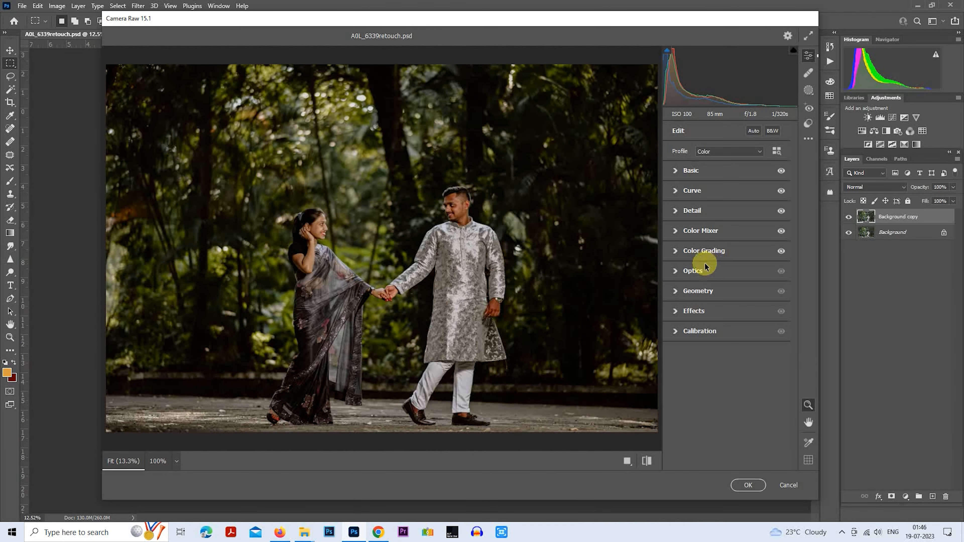
left_click(680, 312)
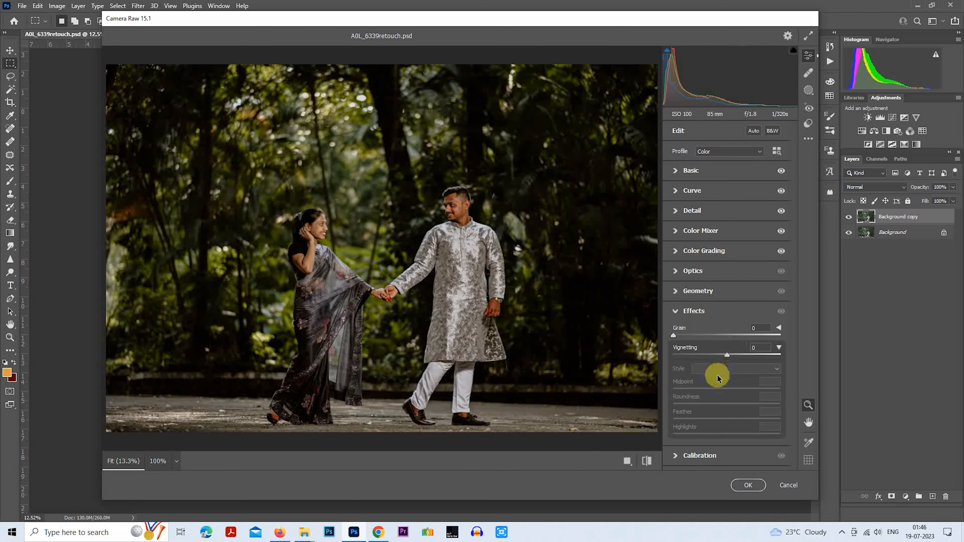
left_click(724, 355)
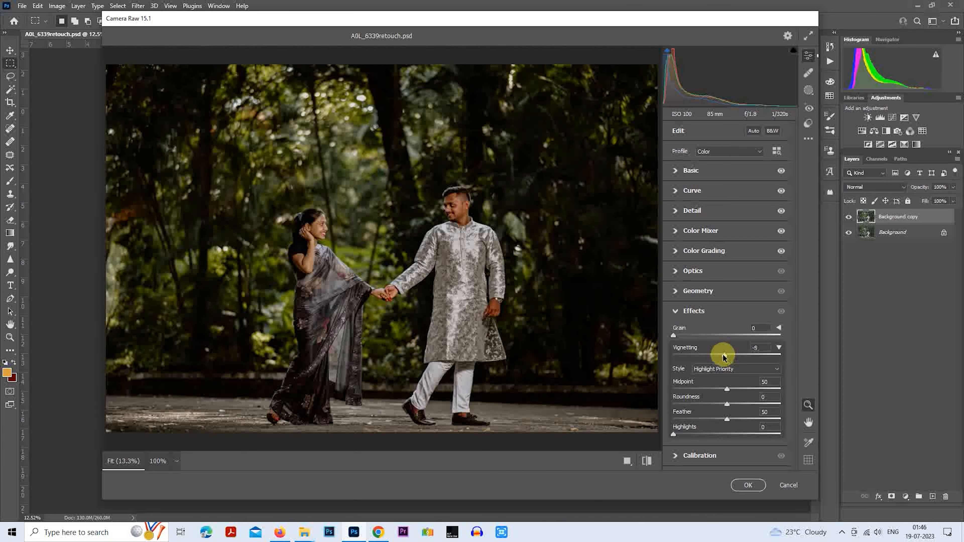
left_click_drag(720, 355, 719, 355)
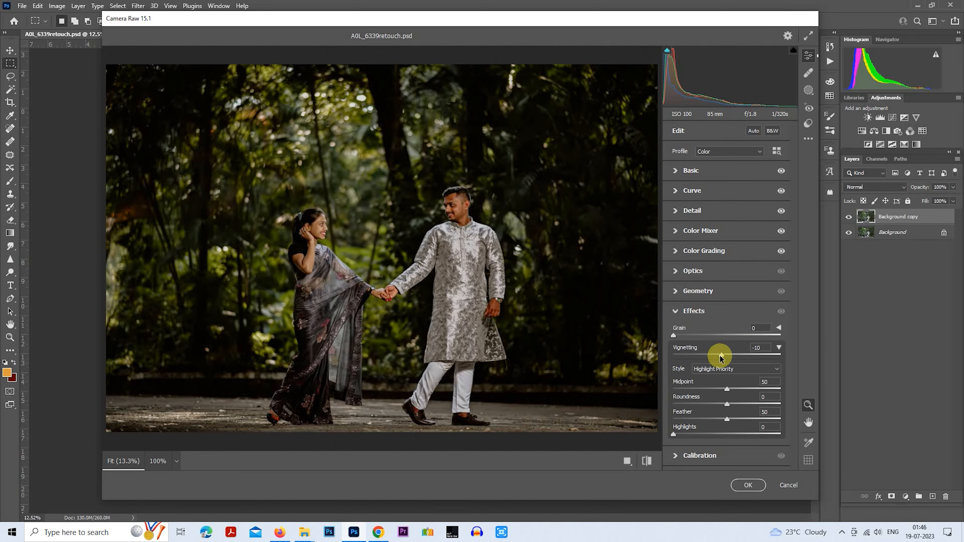
left_click_drag(725, 389, 667, 389)
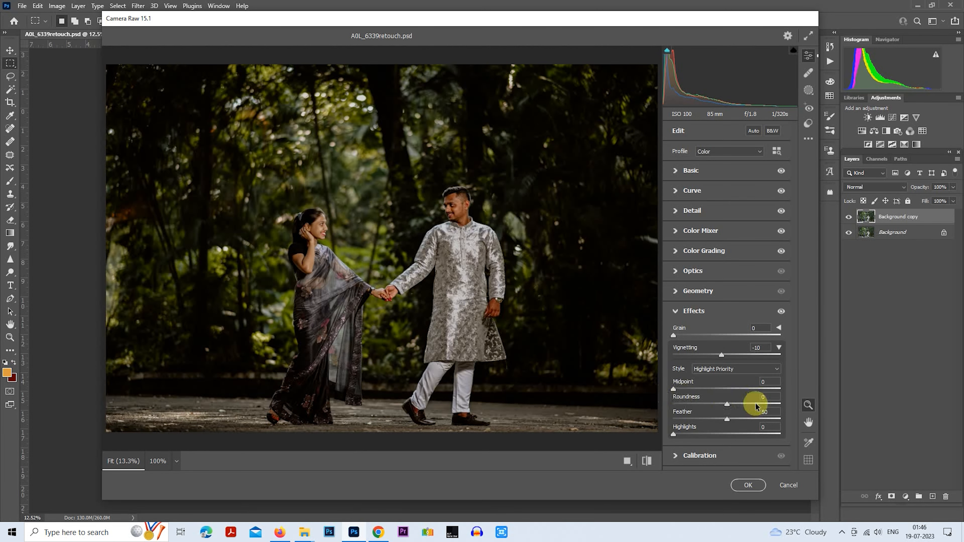
left_click_drag(756, 406, 754, 406)
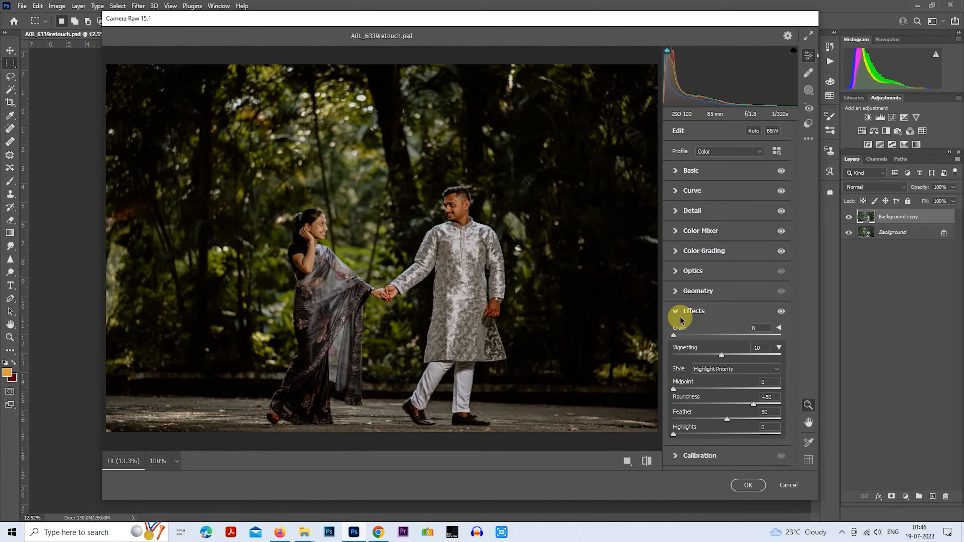
left_click_drag(728, 419, 810, 412)
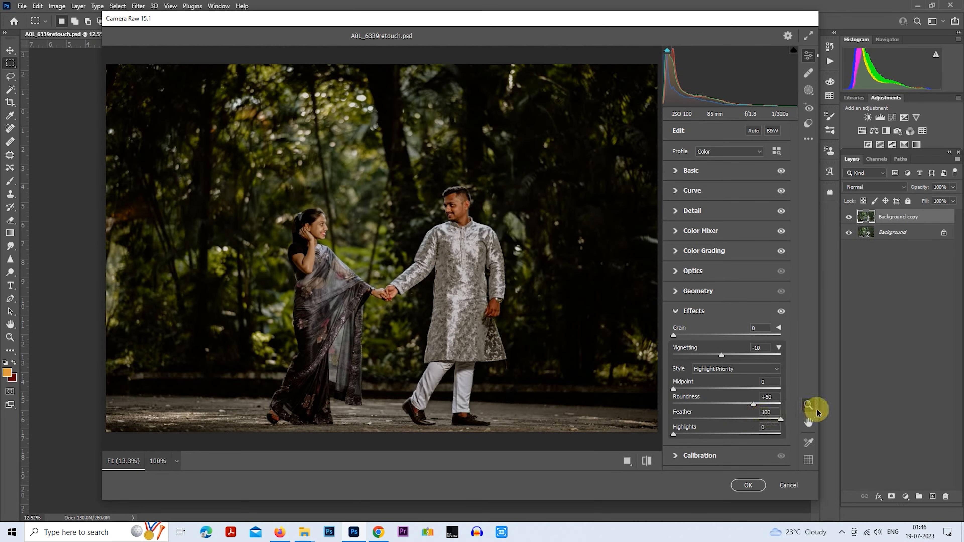
left_click(675, 312)
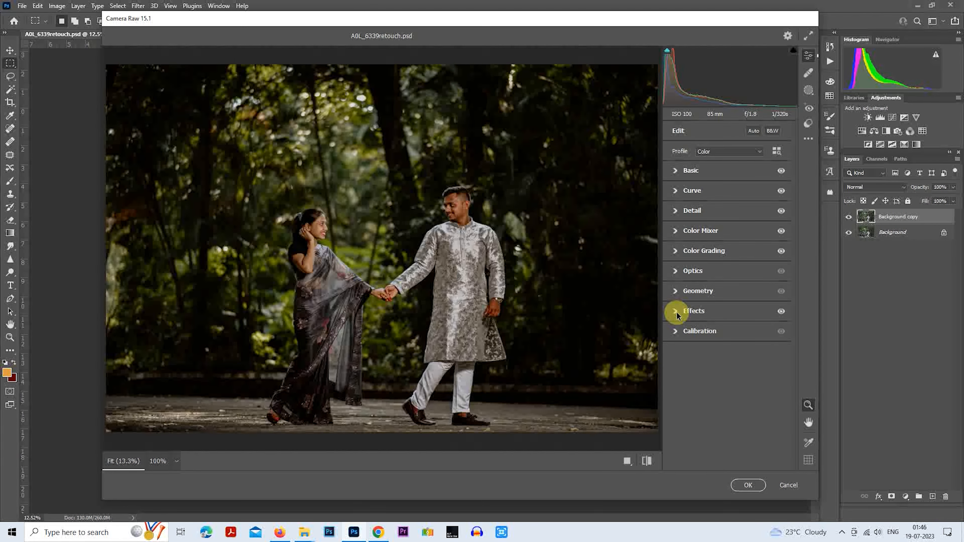
Step: In the Calibration settings, set the Red Primary Hue to +30
left_click(675, 330)
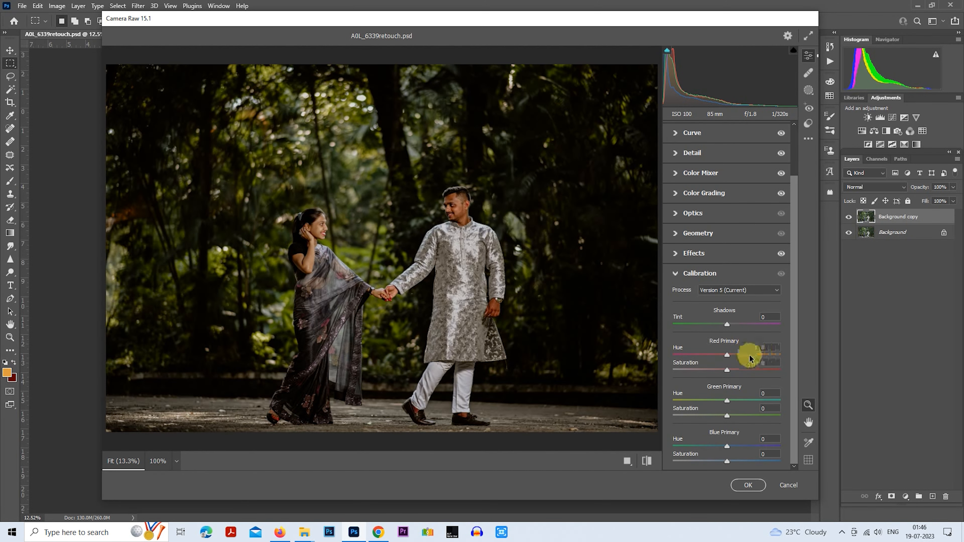
left_click_drag(727, 356, 735, 358)
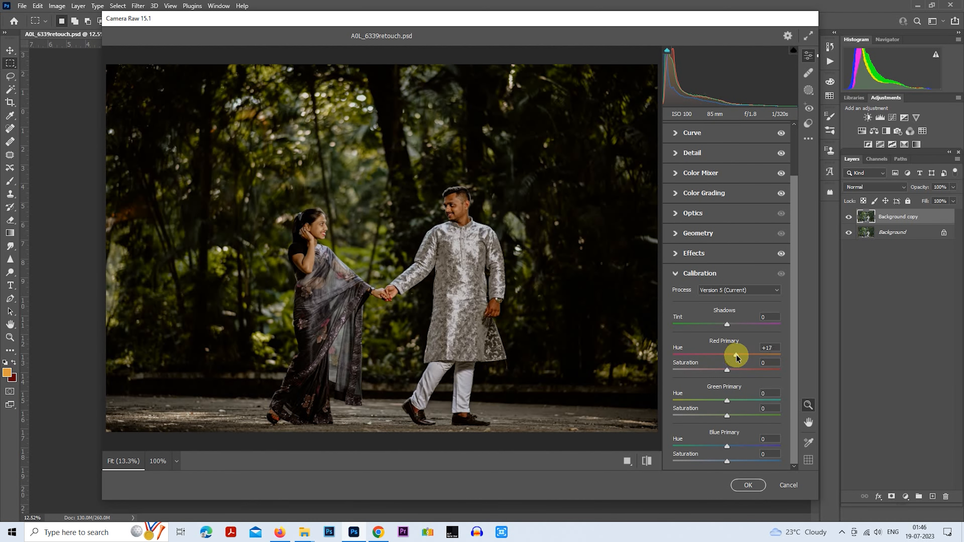
left_click_drag(739, 357, 742, 356)
left_click_drag(743, 357, 742, 357)
Step: Set the Calibration Green Primary to Hue +51, Saturation -6 and Blue Primary to Hue -10, Saturation -22, and compare with the default settings
left_click_drag(727, 400, 756, 401)
left_click_drag(727, 446, 734, 449)
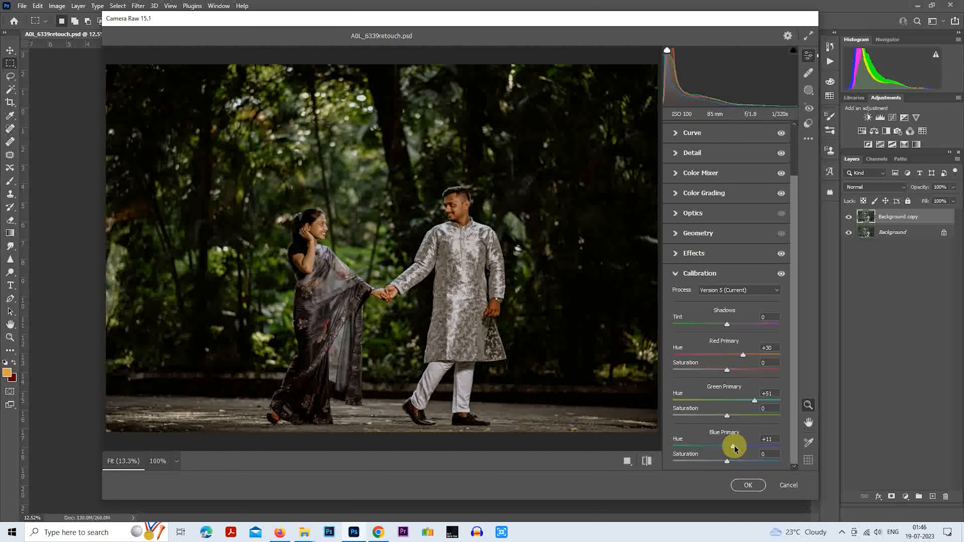
left_click_drag(733, 449, 715, 461)
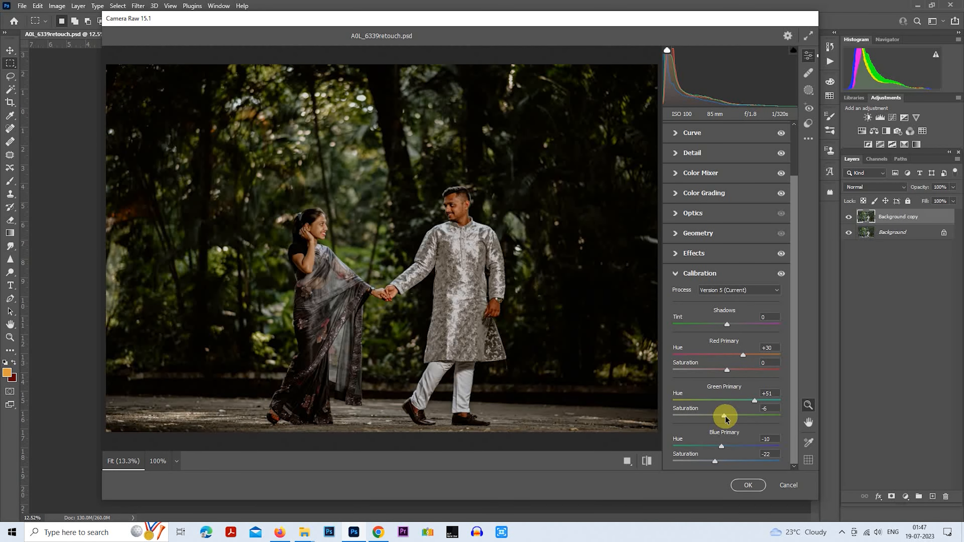
left_click(674, 274)
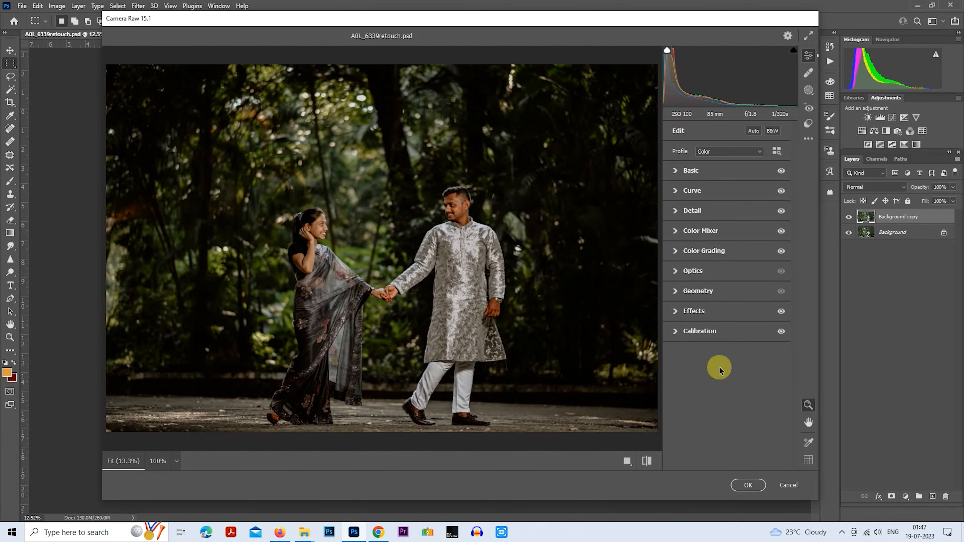
left_click(648, 463)
left_click(648, 463)
left_click(647, 463)
left_click(647, 463)
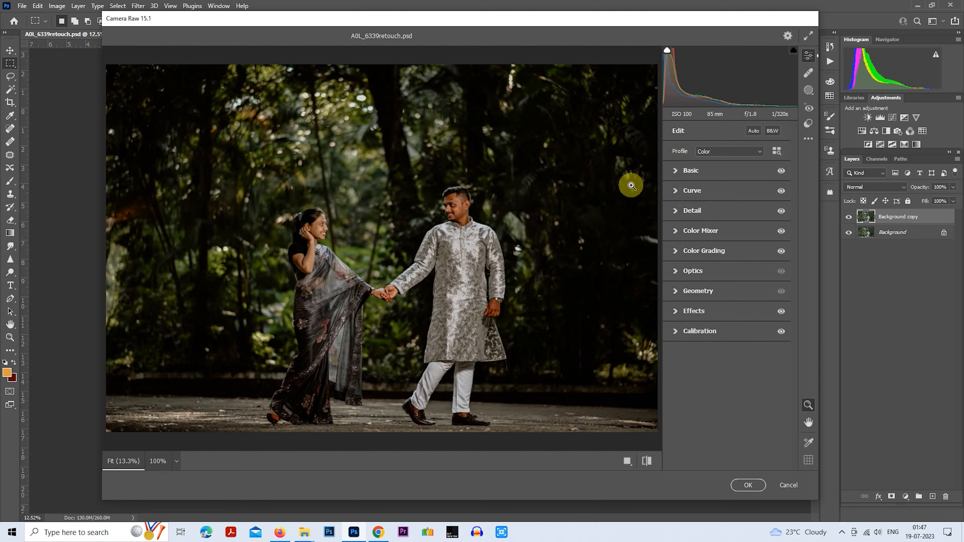
Step: In the Basic settings, set Exposure +0.15, Contrast -52, Shadows +66, Whites -63 and Blacks -22
left_click(677, 174)
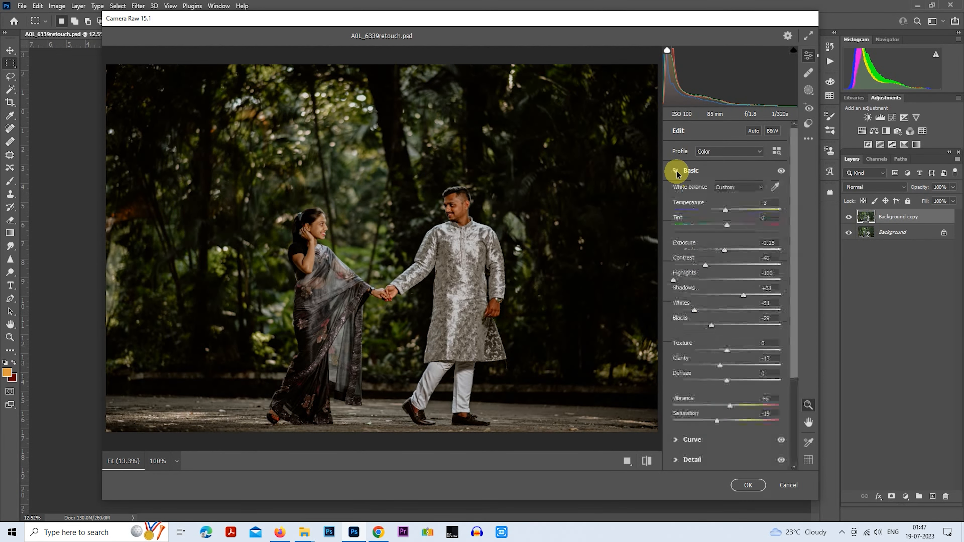
left_click_drag(706, 266, 729, 250)
left_click_drag(743, 295, 764, 295)
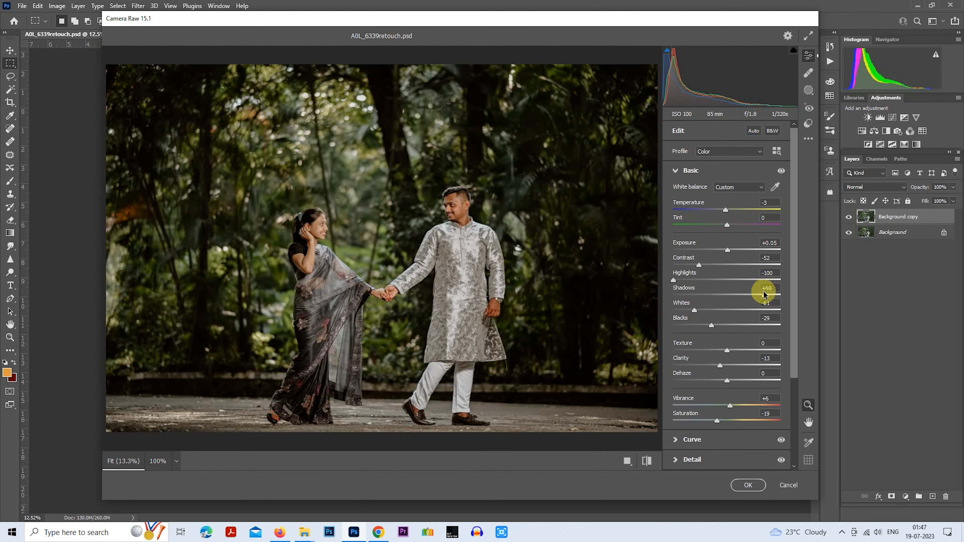
left_click_drag(699, 265, 727, 249)
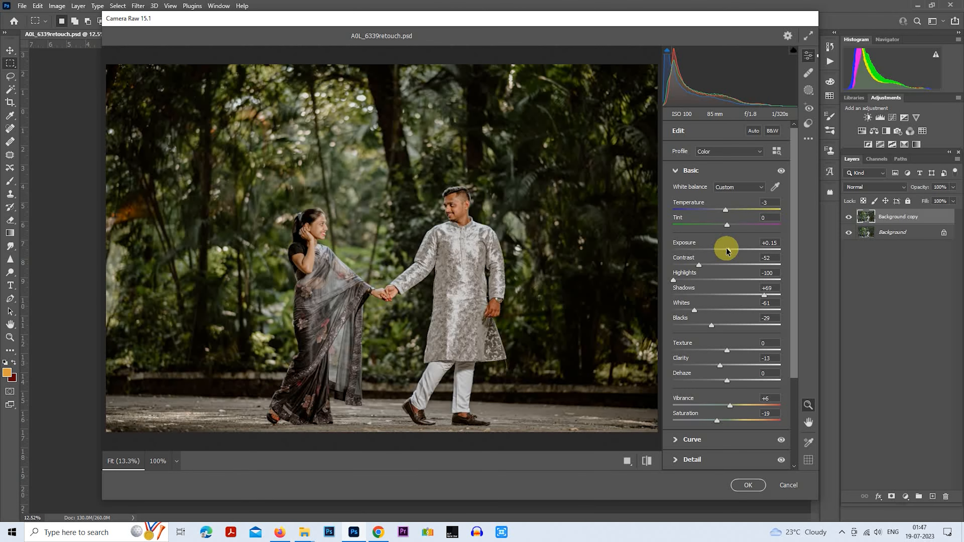
left_click_drag(771, 296, 762, 296)
mouse_move(726, 325)
left_mouse_down()
mouse_move(694, 310)
mouse_move(714, 325)
left_mouse_up()
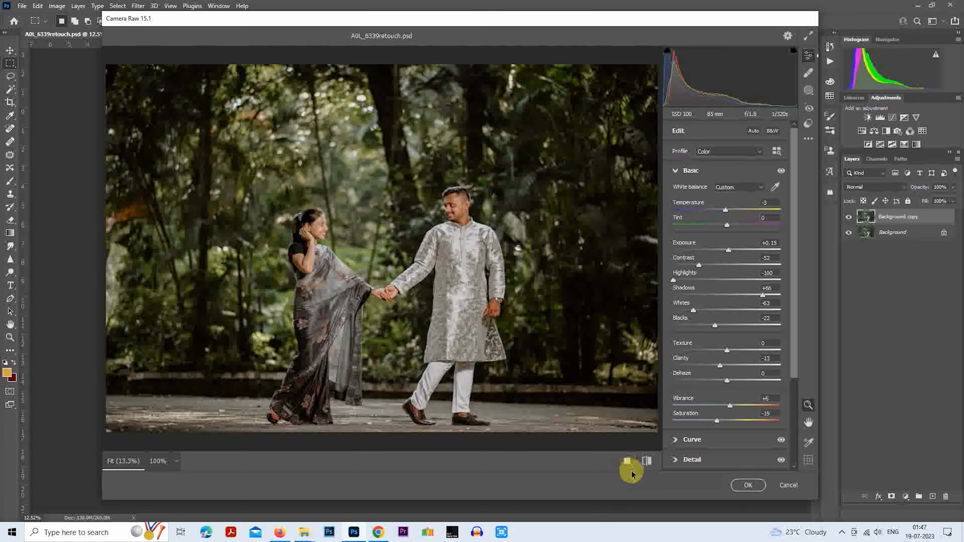
Step: Compare the original and graded photo in the different Before/After views and against the default settings
left_click(647, 461)
left_click(646, 462)
left_click(628, 461)
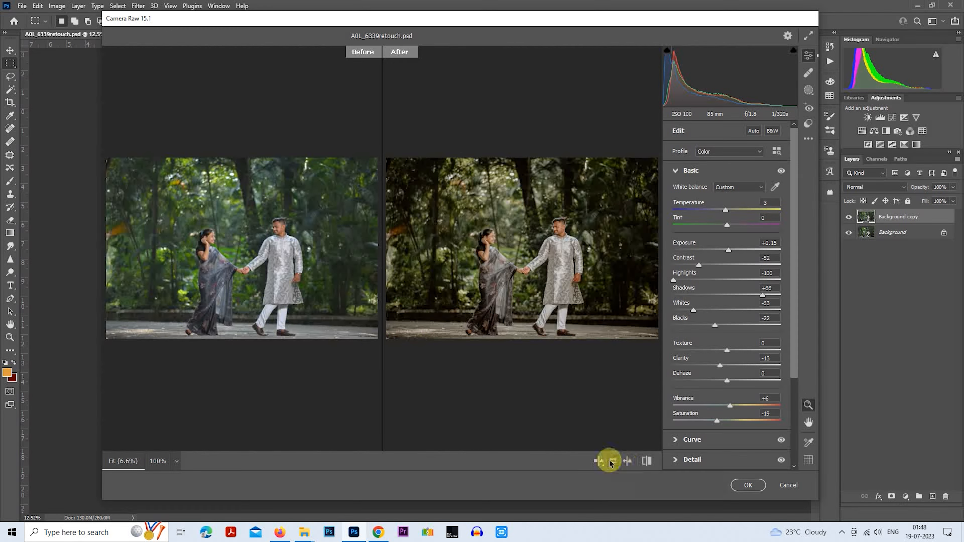
left_click(600, 461)
left_click(600, 461)
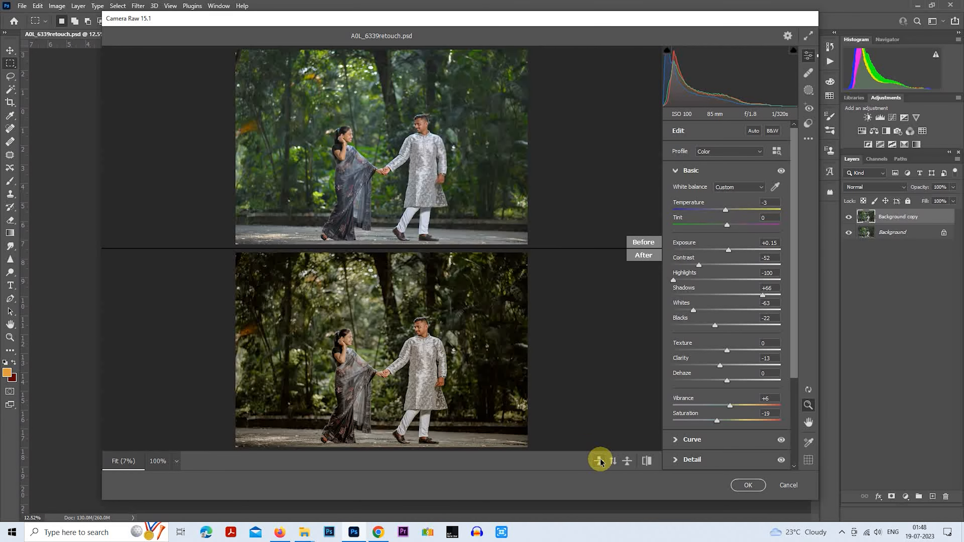
left_click(599, 460)
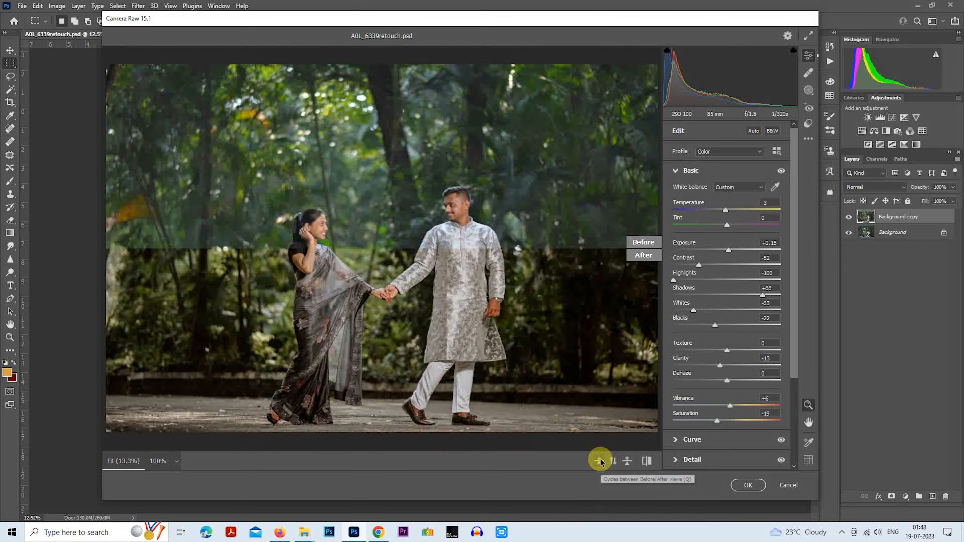
left_click(600, 461)
left_click(647, 461)
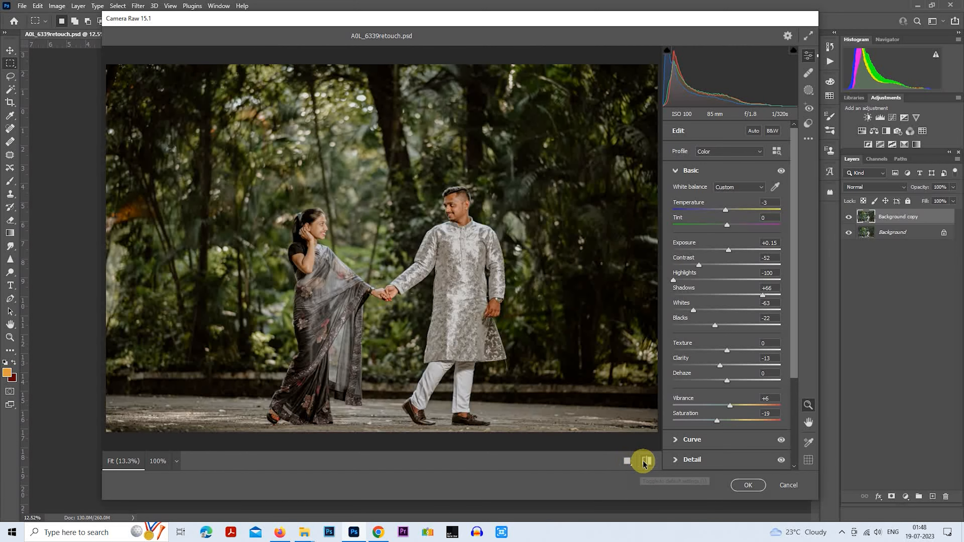
left_click(646, 460)
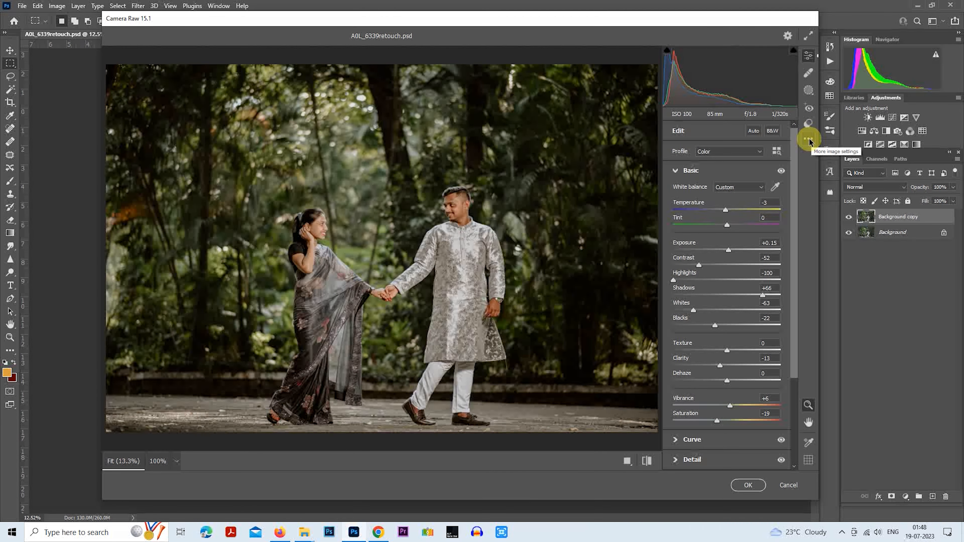
Step: Save the current Camera Raw settings with the default subset as an .xmp preset named Dirty Boots ALeditz
left_click(810, 141)
left_click(808, 123)
left_click_drag(794, 186, 796, 318)
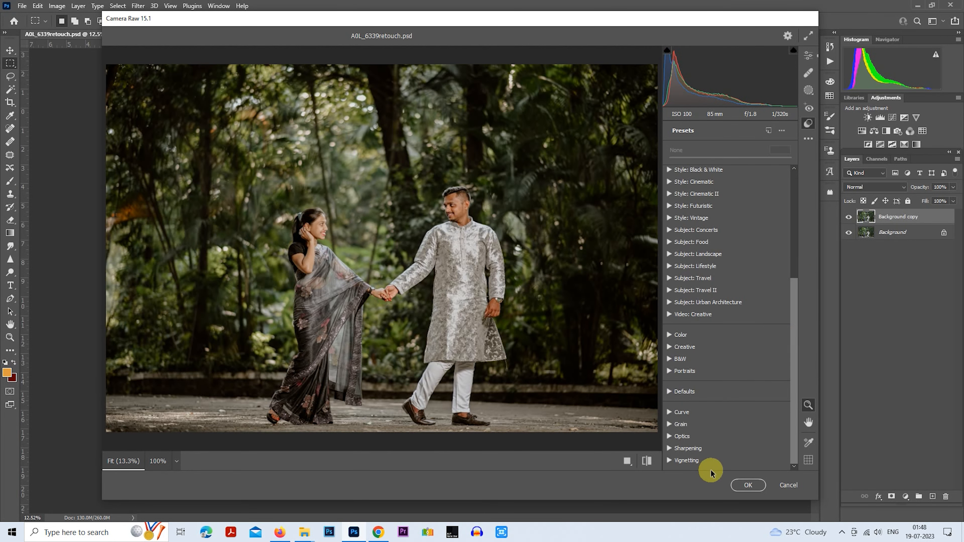
left_click_drag(791, 303, 795, 171)
left_click(809, 139)
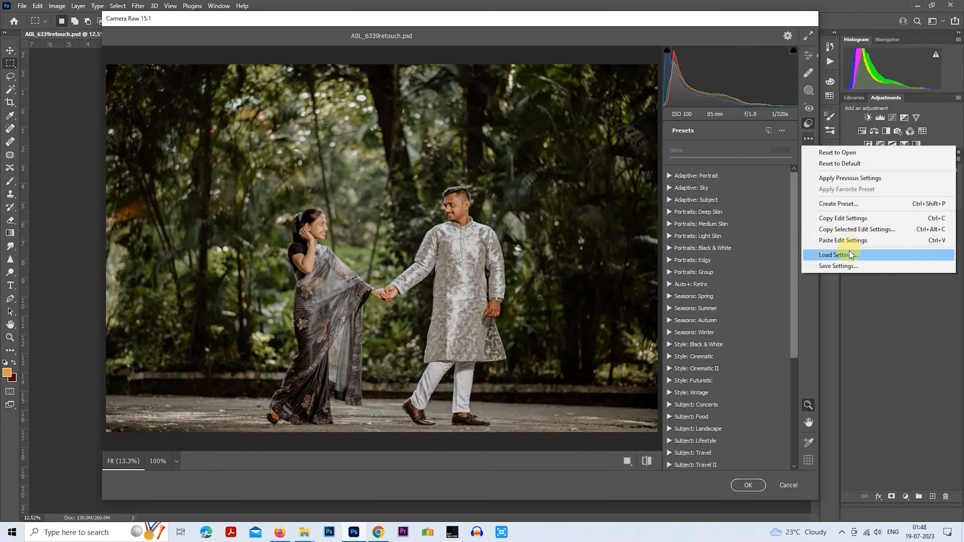
left_click(838, 267)
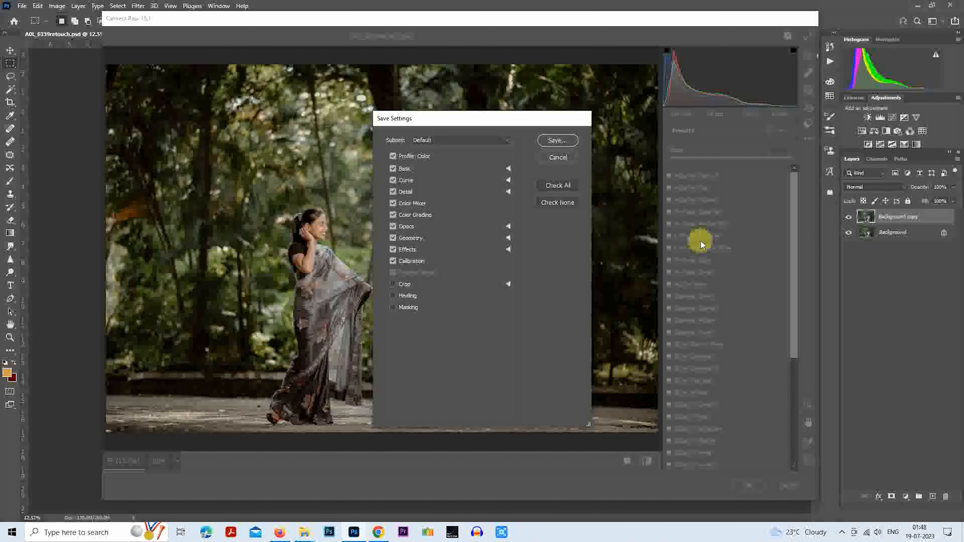
left_click(558, 140)
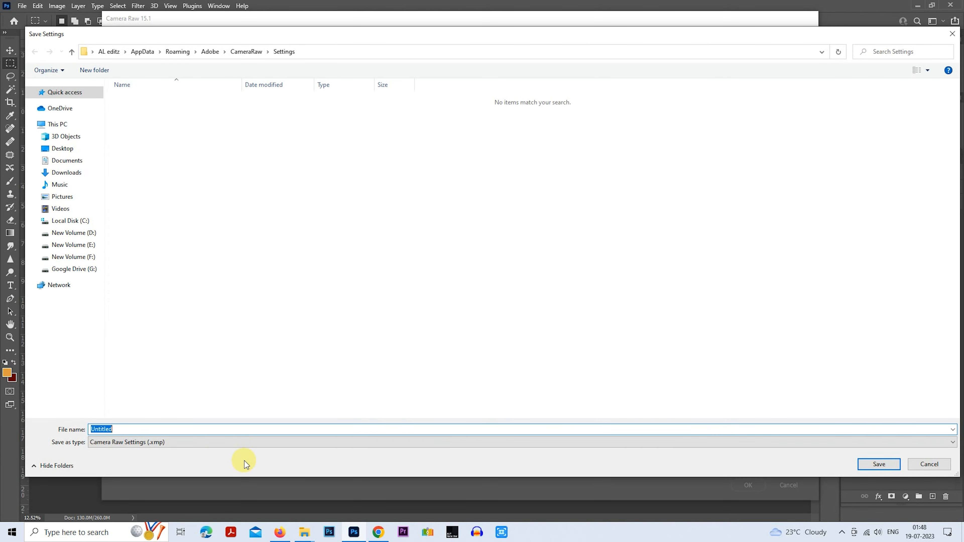
type("Dirty Boots A")
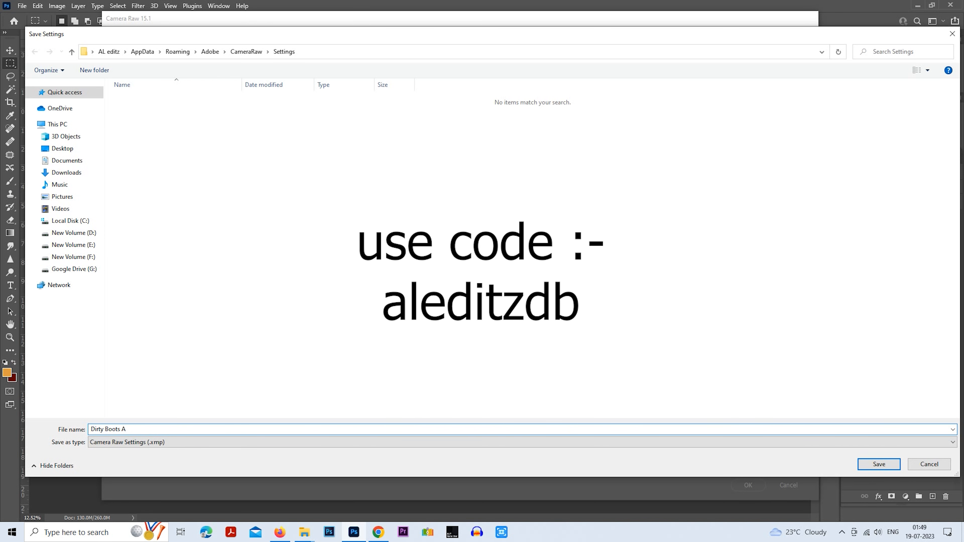
type("Leditz")
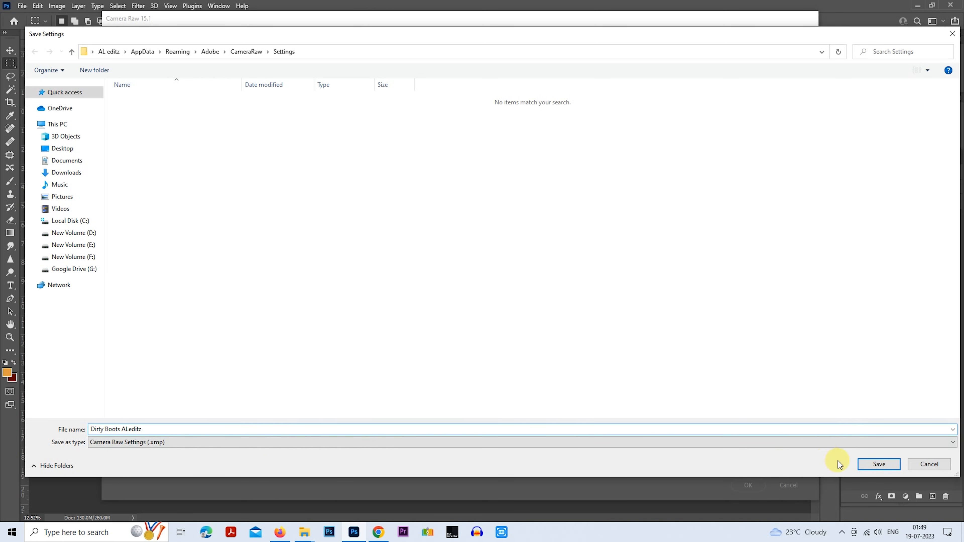
left_click(874, 465)
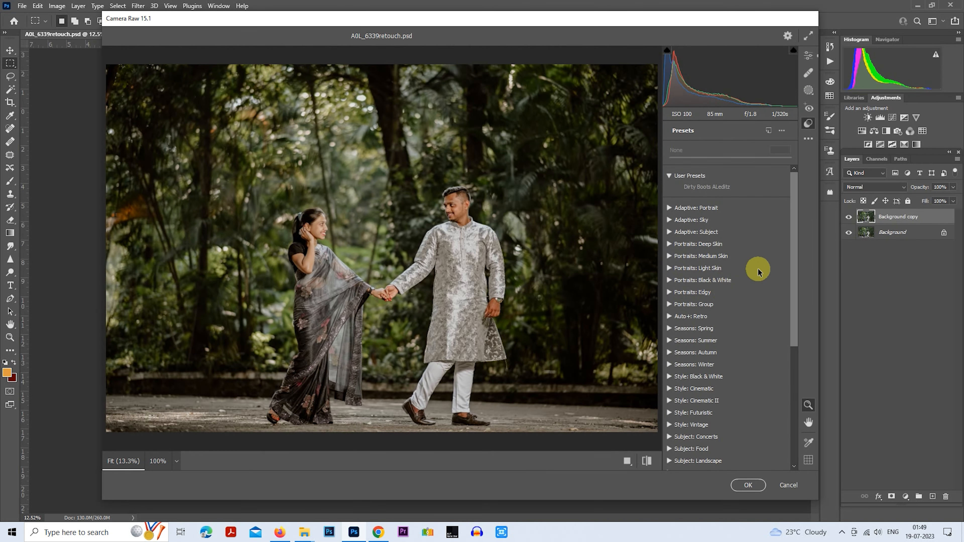
Step: Check the saved preset under User Presets and apply the Camera Raw grade to the Background copy layer
left_click(672, 176)
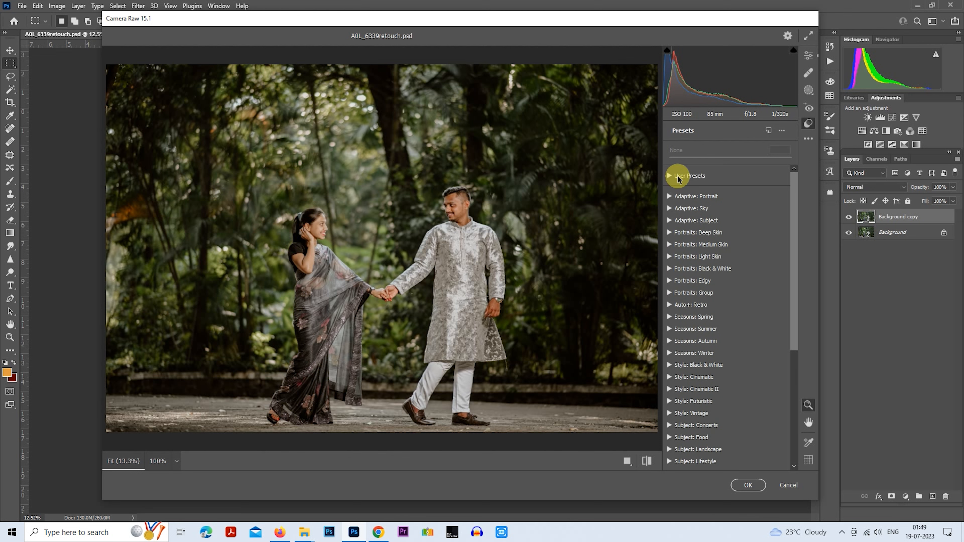
left_click(672, 176)
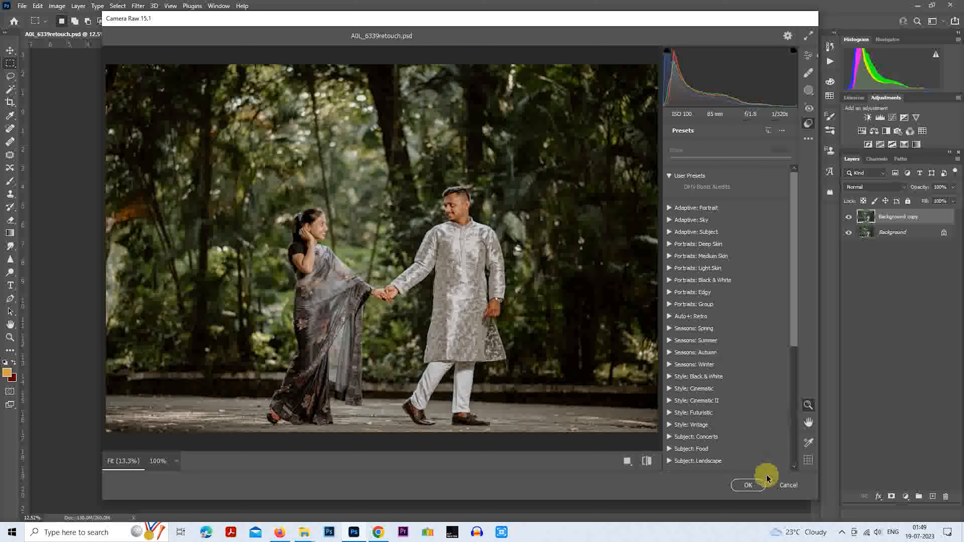
left_click(748, 485)
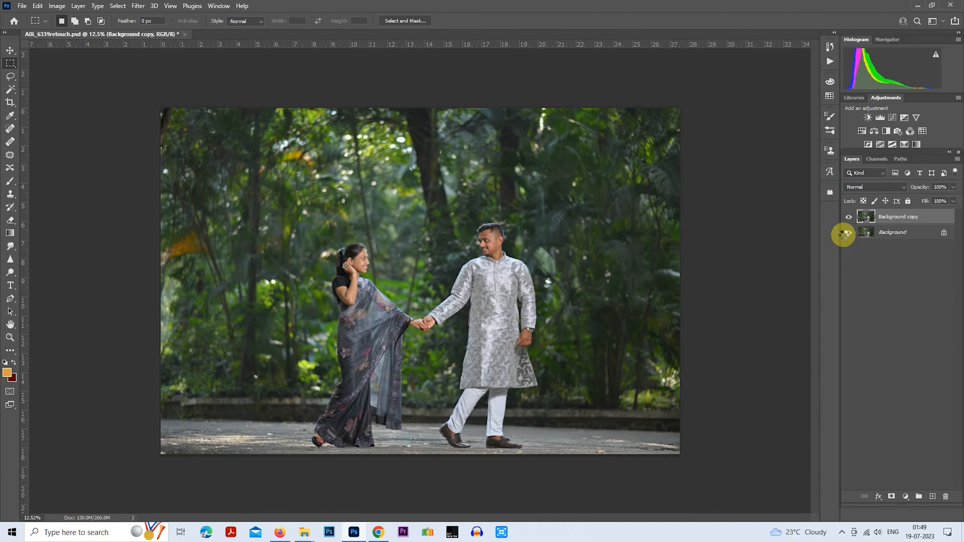
Step: Hide the Background copy layer and duplicate the original Background layer
left_click(848, 218)
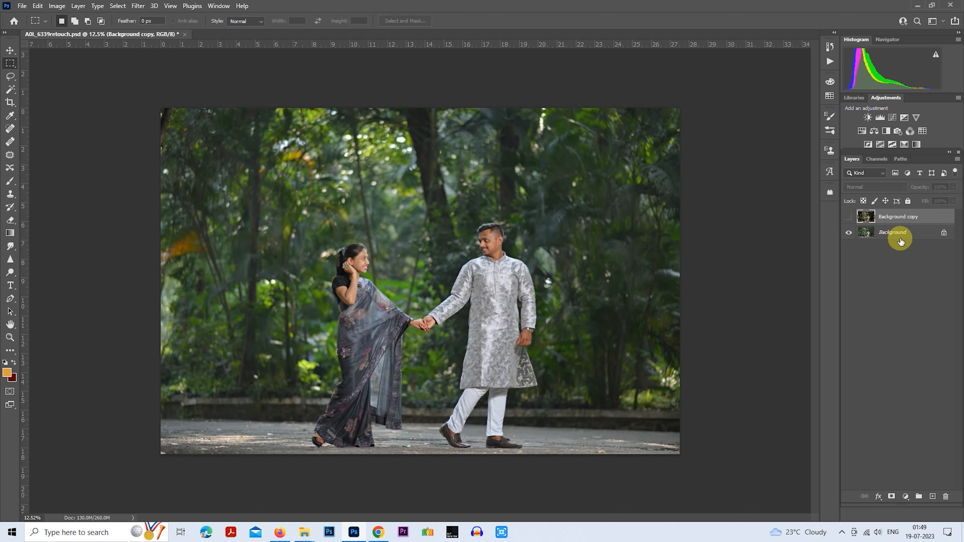
left_click_drag(900, 232, 933, 496)
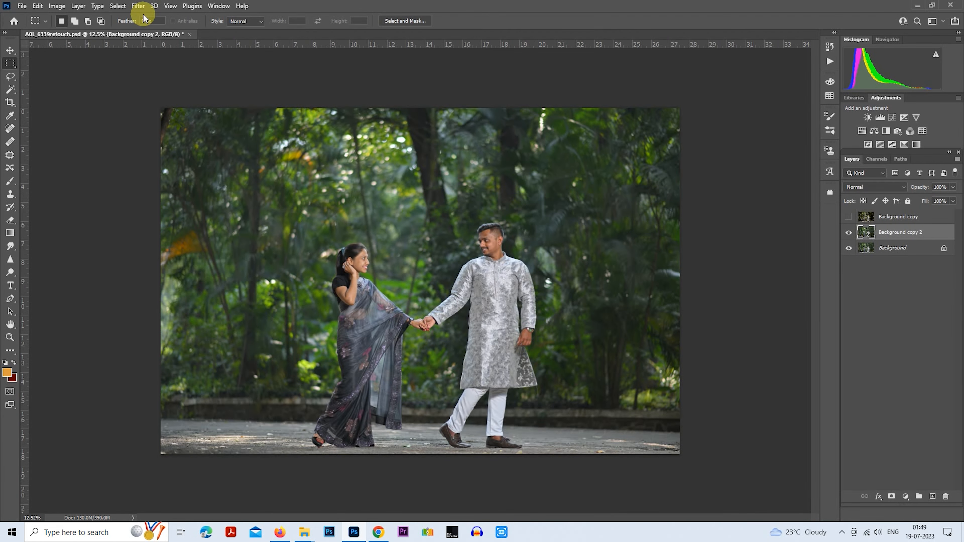
Step: Apply the Dirty Boots ALeditz user preset at 100 to the new duplicate layer with the Camera Raw filter
left_click(138, 7)
left_click(185, 83)
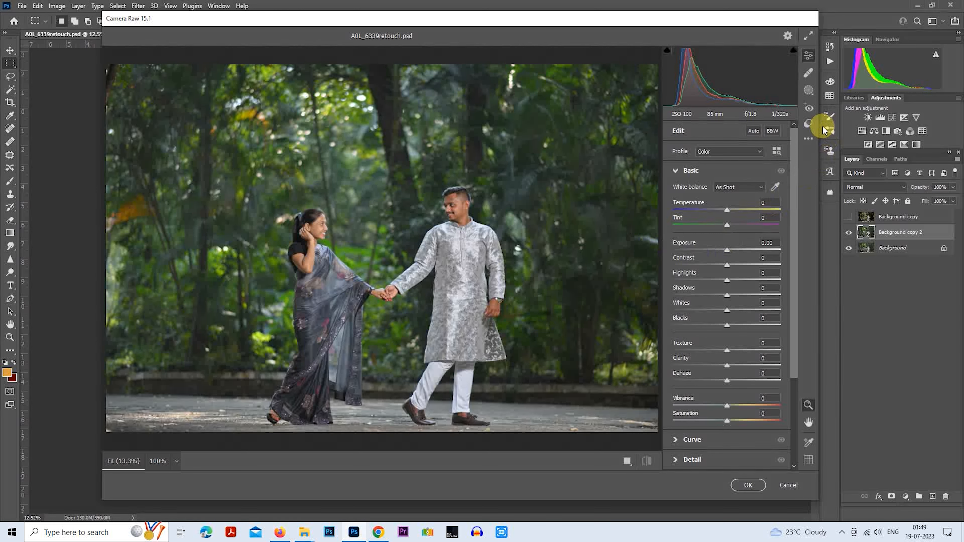
left_click(809, 124)
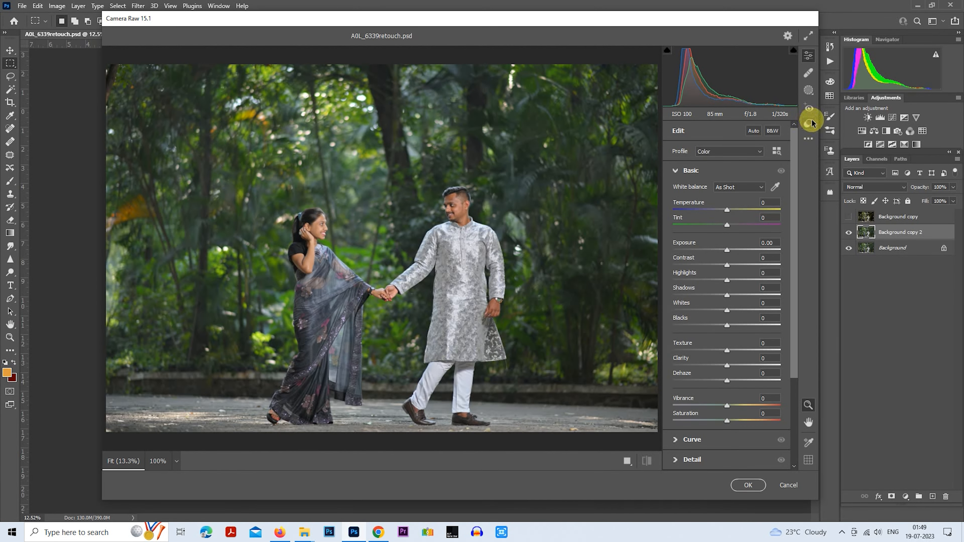
left_click(682, 176)
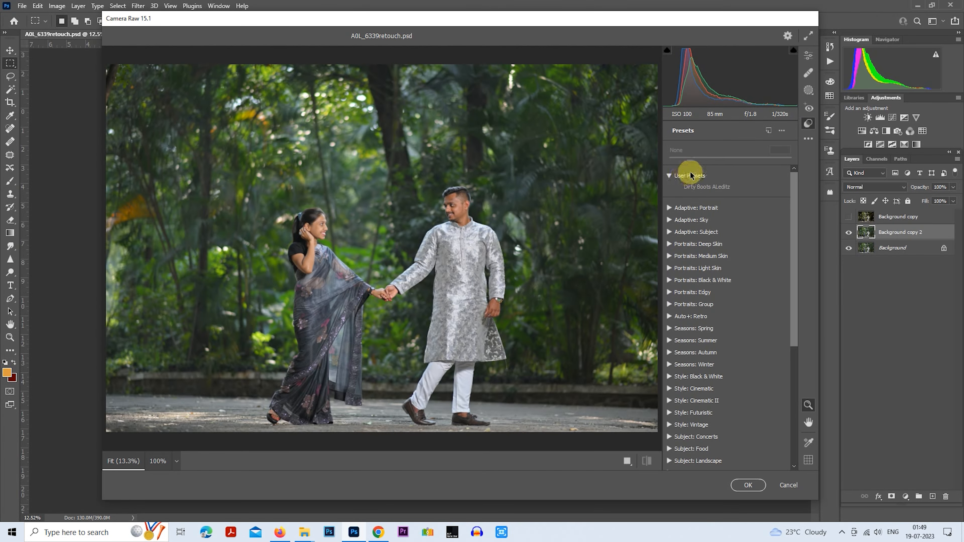
left_click(695, 187)
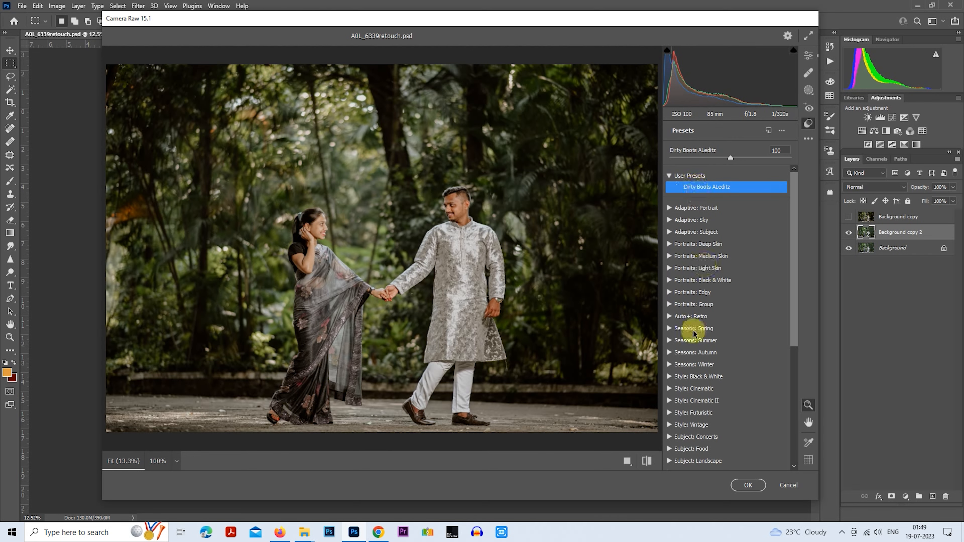
left_click(647, 462)
left_click(646, 461)
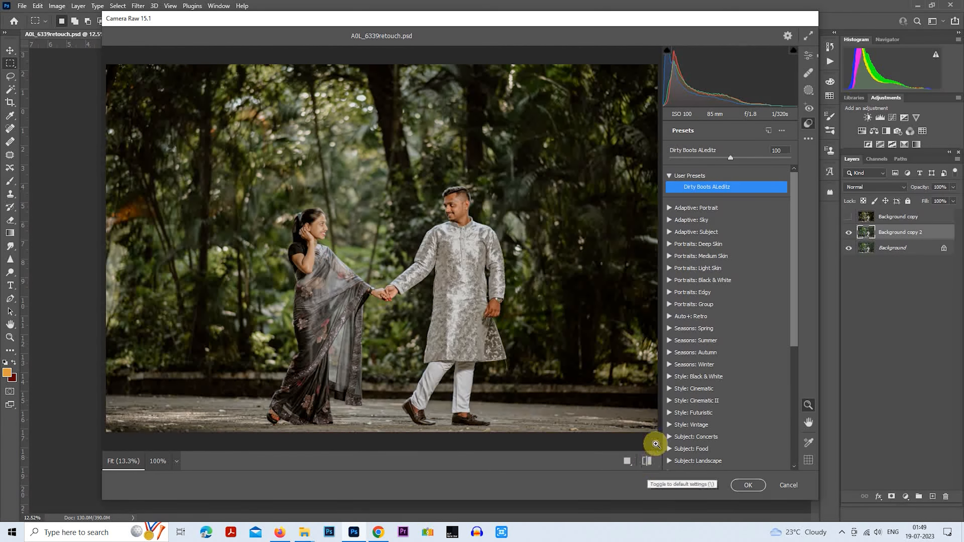
left_click(747, 486)
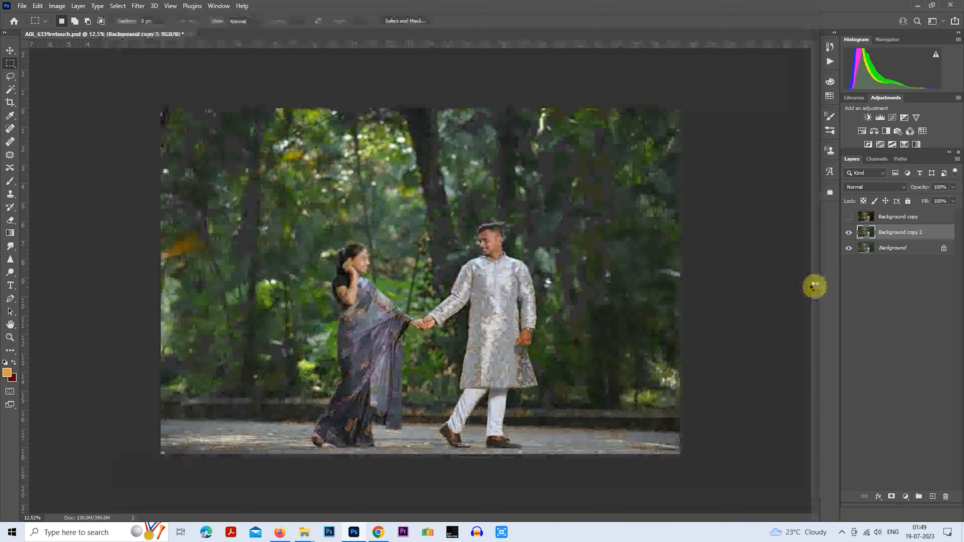
Step: Show the Background copy layer again and toggle the visibility of both graded layers to compare them with the original
left_click(848, 217)
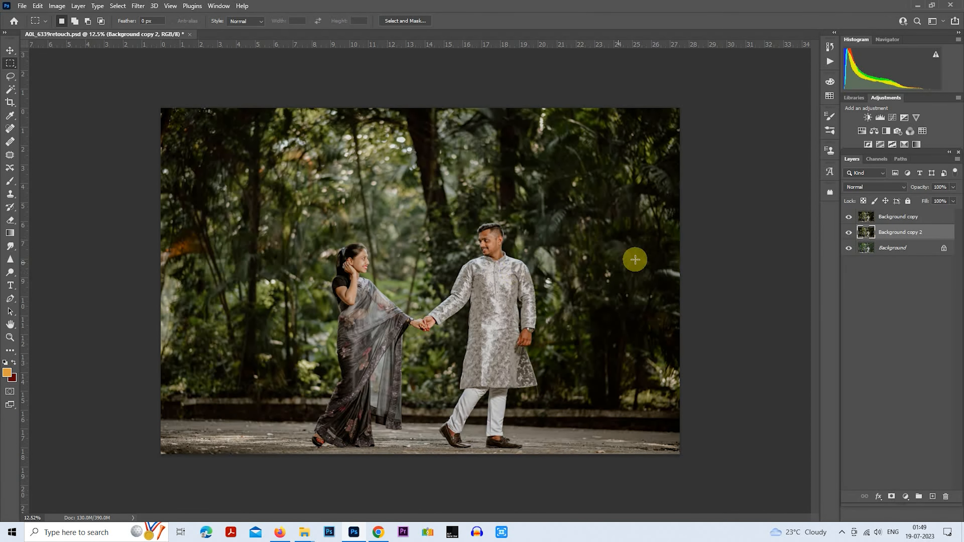
scroll(708, 232, "up", 1)
scroll(709, 232, "up", 1)
left_click_drag(849, 233, 850, 220)
left_click(849, 220)
left_click(849, 221)
left_click(849, 220)
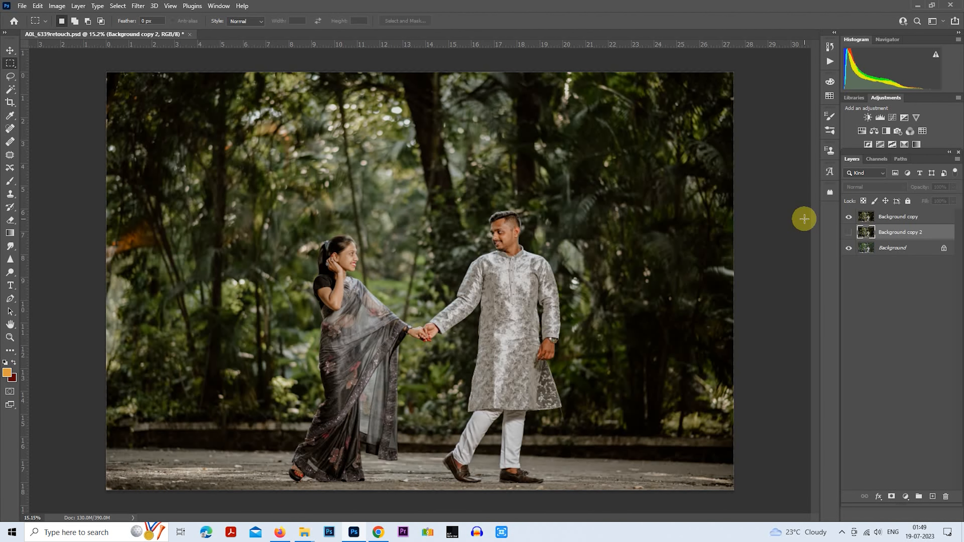